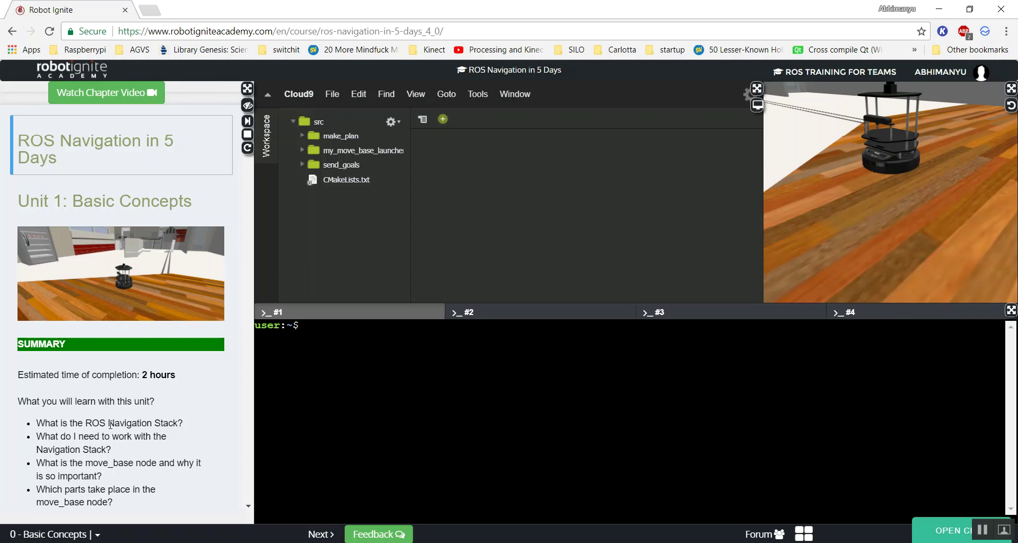
Scroll the notes down to Example 1.1's roslaunch mapping command and focus WebShell #1.
{"action": "scroll", "coordinate": [111, 424], "scroll_direction": "down", "scroll_amount": 2}
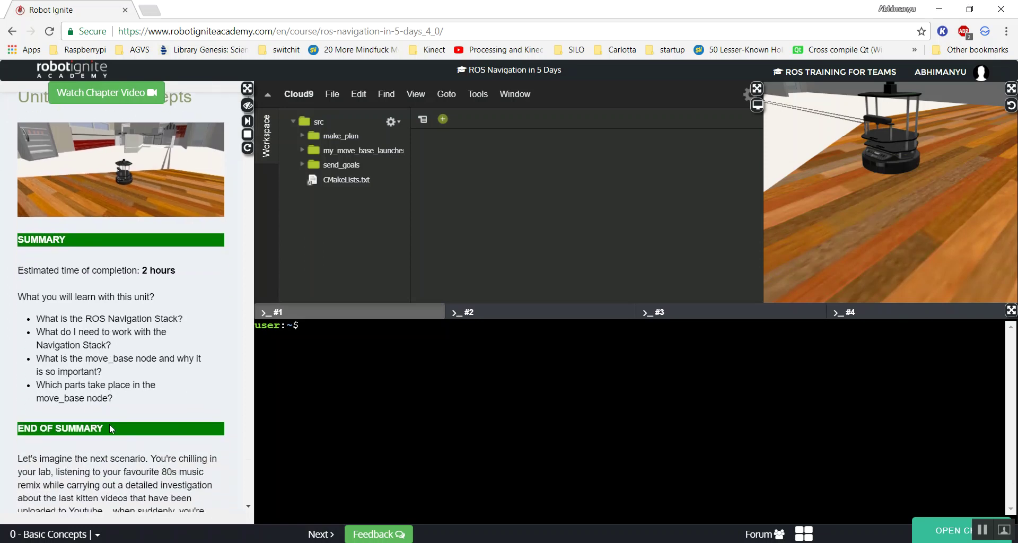
{"action": "scroll", "coordinate": [111, 428], "scroll_direction": "down", "scroll_amount": 3}
{"action": "scroll", "coordinate": [111, 428], "scroll_direction": "down", "scroll_amount": 15}
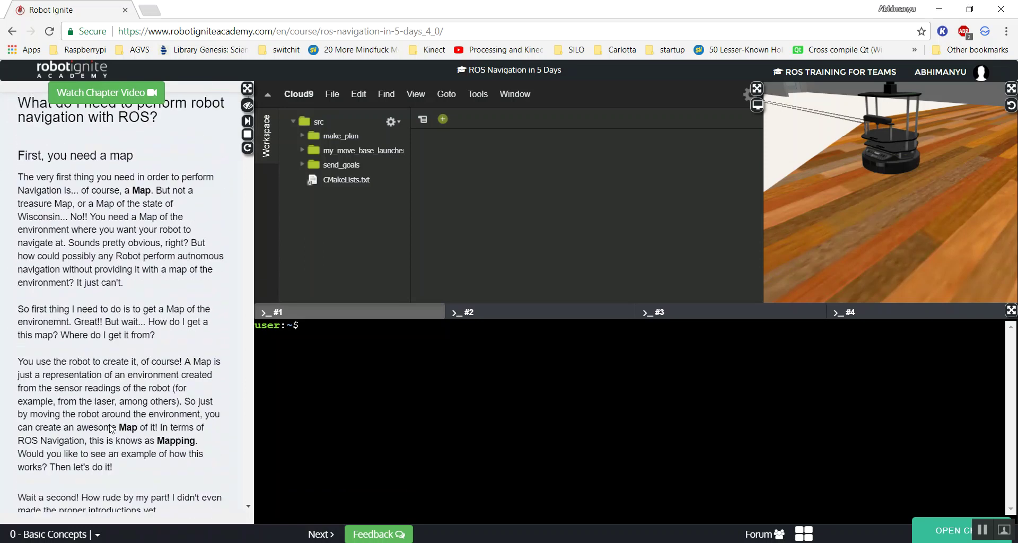
{"action": "scroll", "coordinate": [112, 429], "scroll_direction": "down", "scroll_amount": 2}
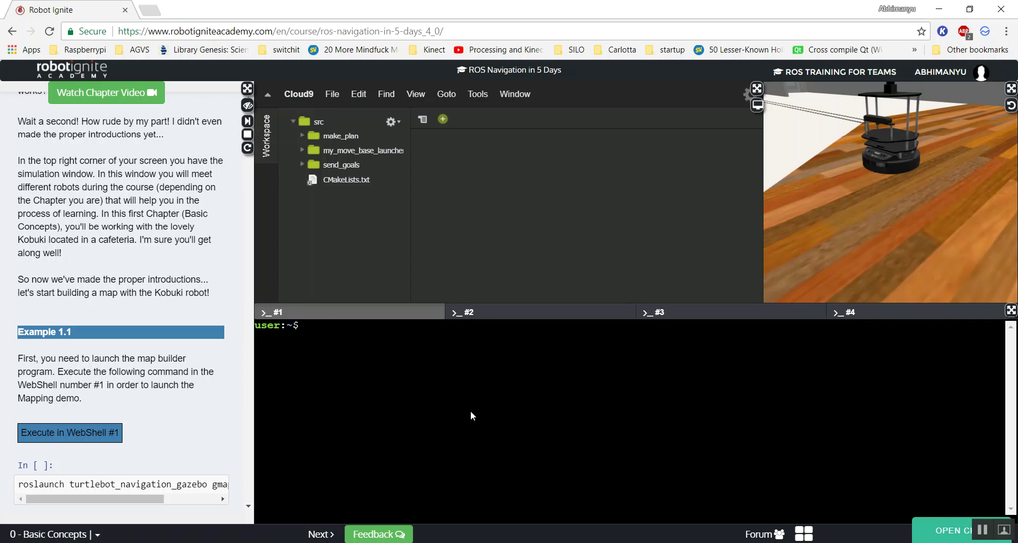
{"action": "left_click", "coordinate": [385, 384]}
Clear the test text from WebShell #1 and zoom the Gazebo view out around the Kobuki.
{"action": "type", "text": "sdasdad"}
{"action": "key", "text": "BackSpace"}
{"action": "key", "text": "BackSpace"}
{"action": "key", "text": "BackSpace"}
{"action": "key", "text": "BackSpace"}
{"action": "key", "text": "BackSpace"}
{"action": "key", "text": "BackSpace"}
{"action": "key", "text": "BackSpace"}
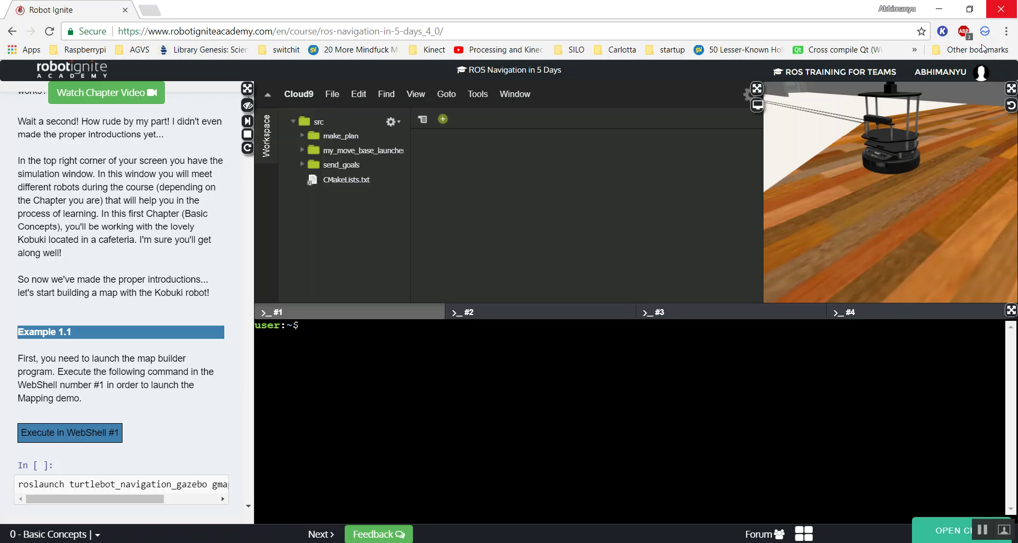
{"action": "scroll", "coordinate": [915, 148], "scroll_direction": "down", "scroll_amount": 5}
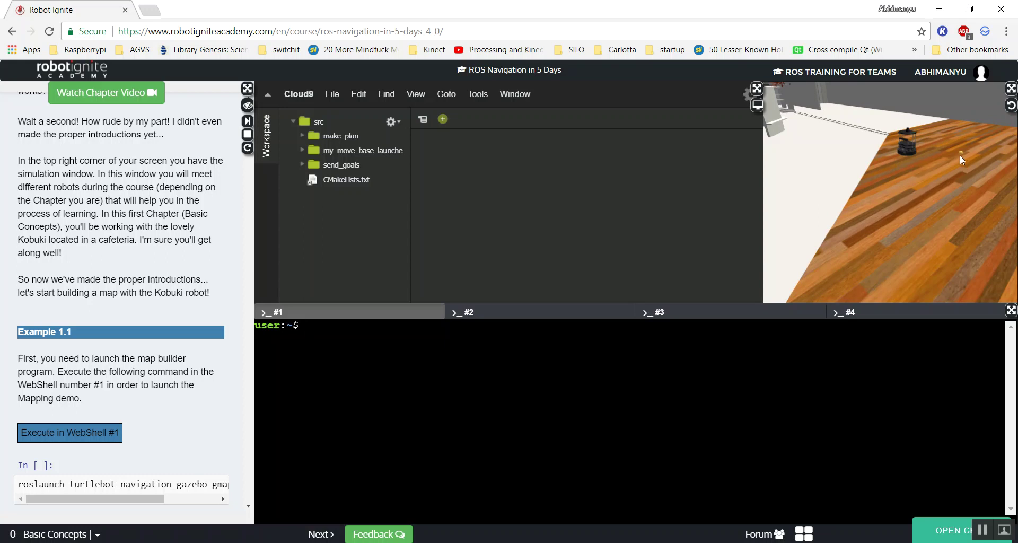
{"action": "left_click_drag", "start_coordinate": [960, 155], "coordinate": [943, 166]}
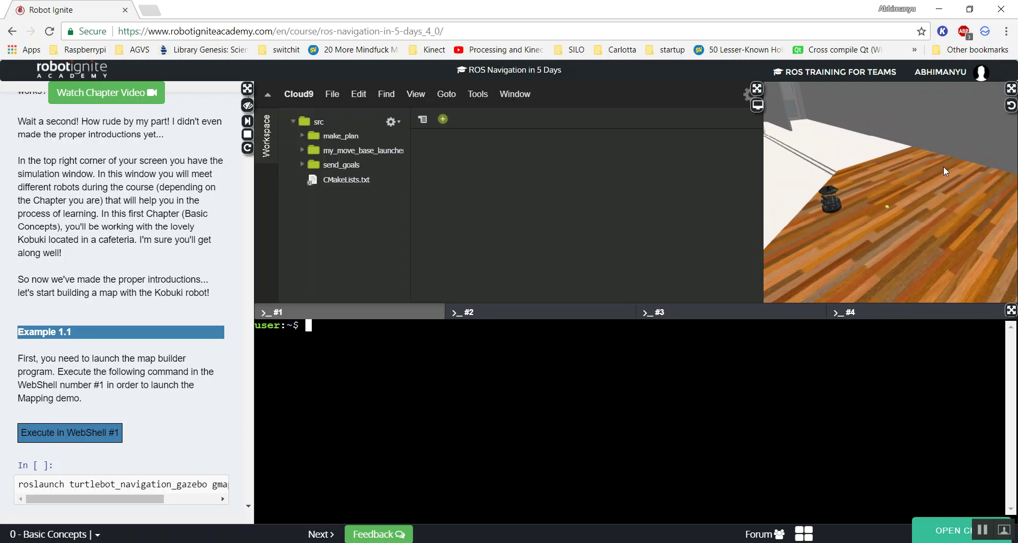
Pan the Gazebo camera to reveal the walls and shelves beyond the wooden floor.
{"action": "mouse_move", "coordinate": [943, 166]}
{"action": "left_mouse_down"}
{"action": "mouse_move", "coordinate": [966, 170]}
{"action": "mouse_move", "coordinate": [957, 166]}
{"action": "left_mouse_up"}
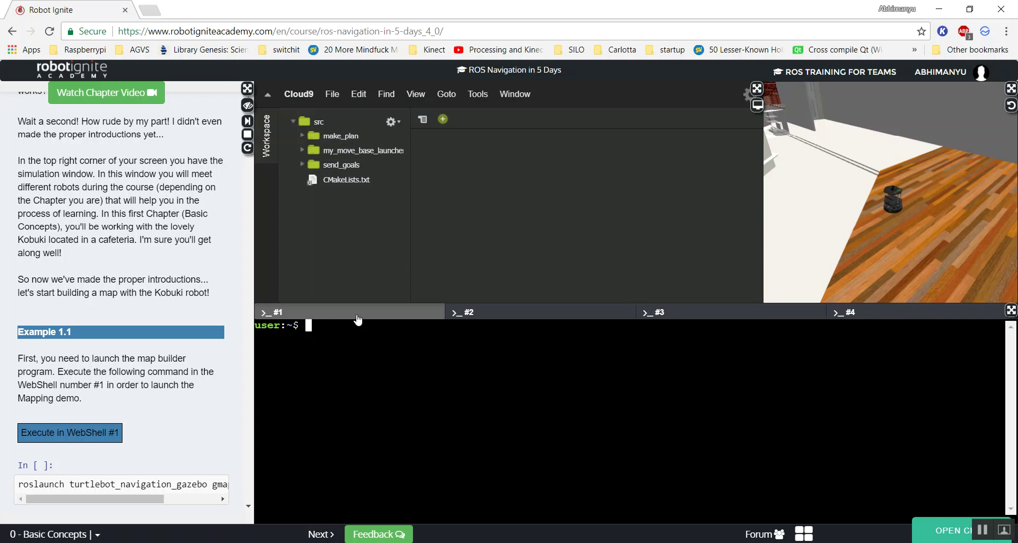
Switch to WebShell #2 and return the notes to the Unit 1: Basic Concepts heading.
{"action": "left_click", "coordinate": [510, 317]}
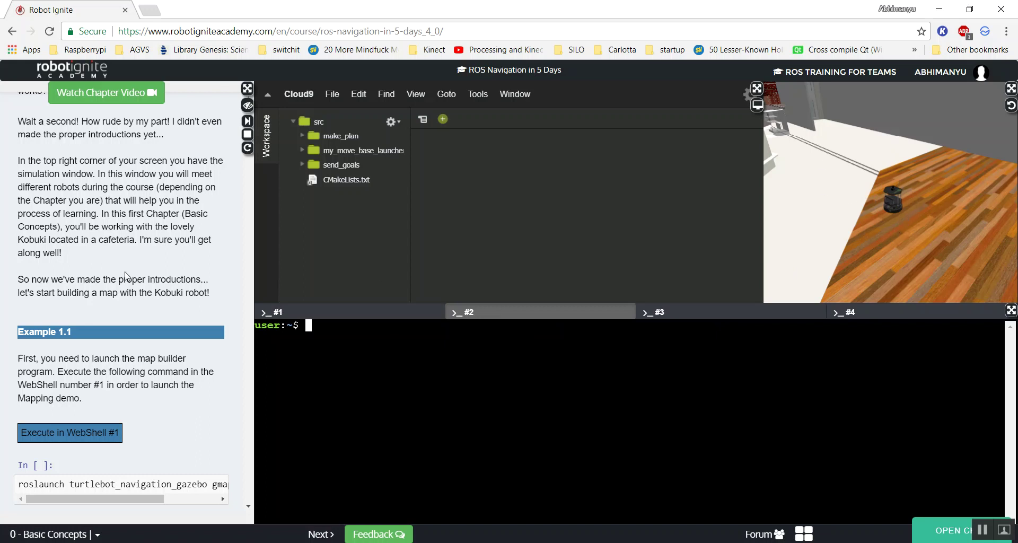
{"action": "scroll", "coordinate": [116, 233], "scroll_direction": "up", "scroll_amount": 20}
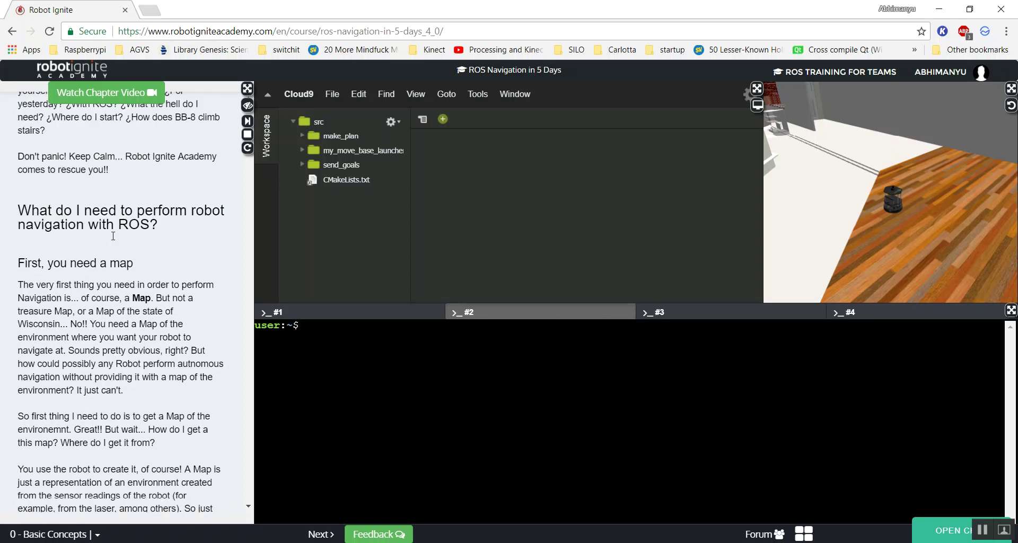
{"action": "scroll", "coordinate": [114, 240], "scroll_direction": "down", "scroll_amount": 10}
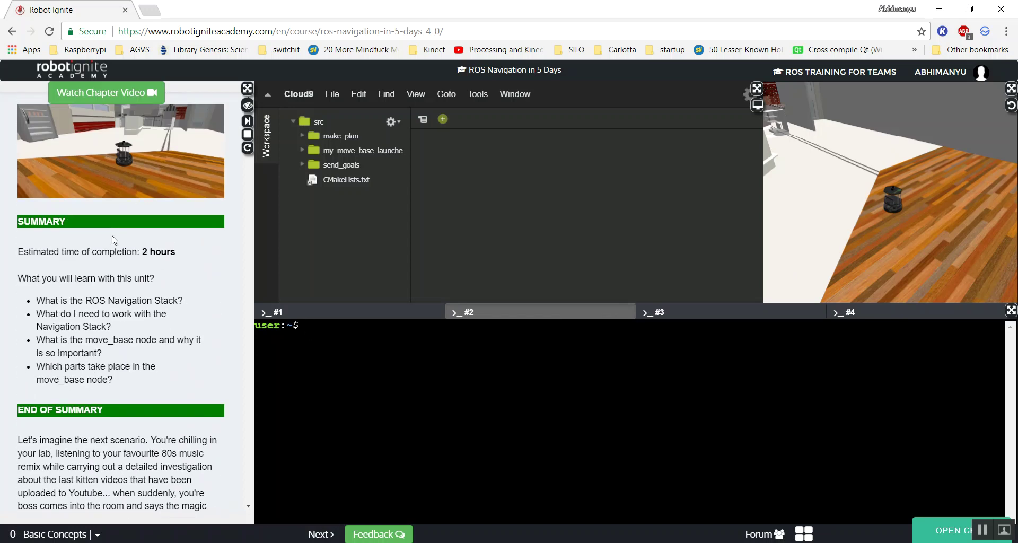
{"action": "scroll", "coordinate": [112, 237], "scroll_direction": "up", "scroll_amount": 12}
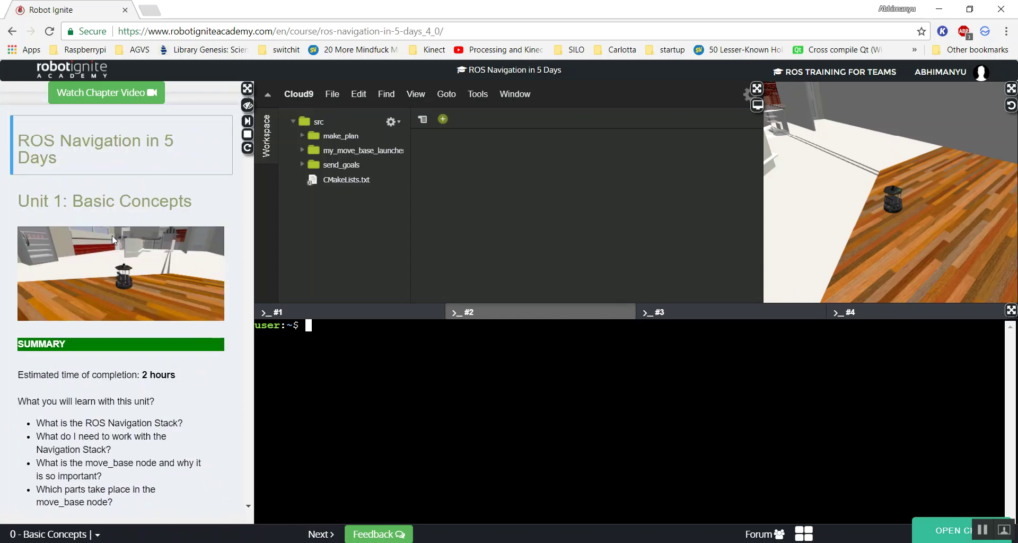
{"action": "scroll", "coordinate": [112, 240], "scroll_direction": "down", "scroll_amount": 3}
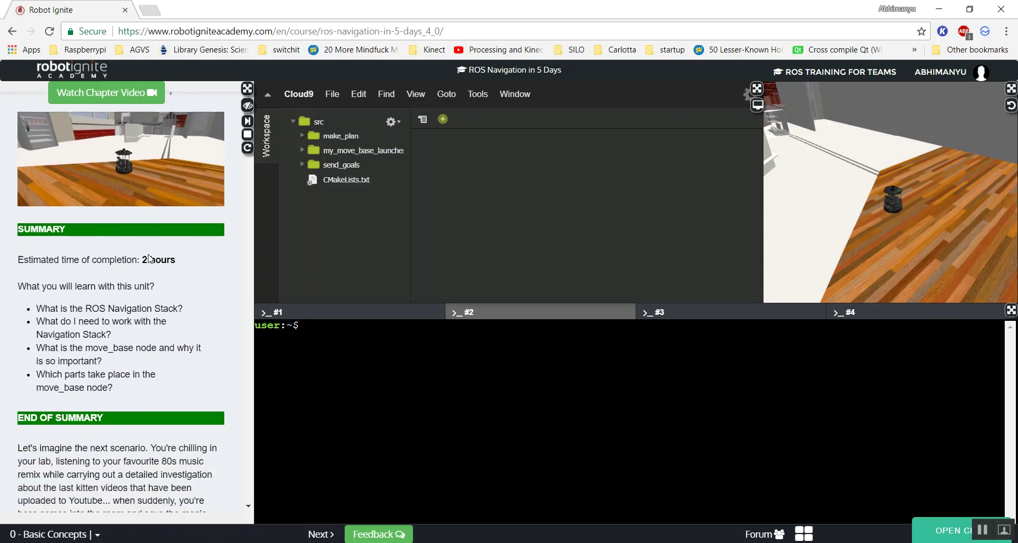
{"action": "scroll", "coordinate": [139, 274], "scroll_direction": "up", "scroll_amount": 3}
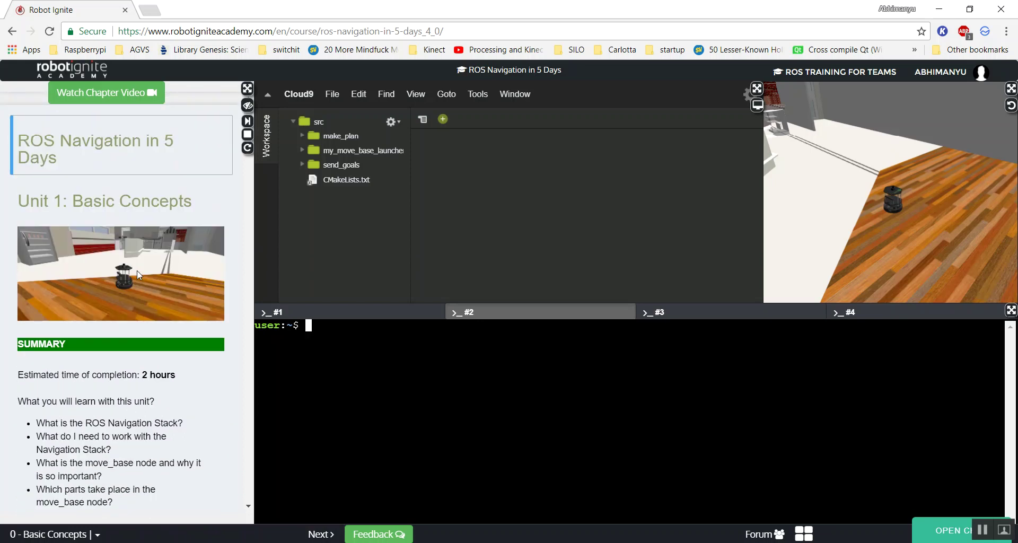
{"action": "left_click", "coordinate": [73, 534]}
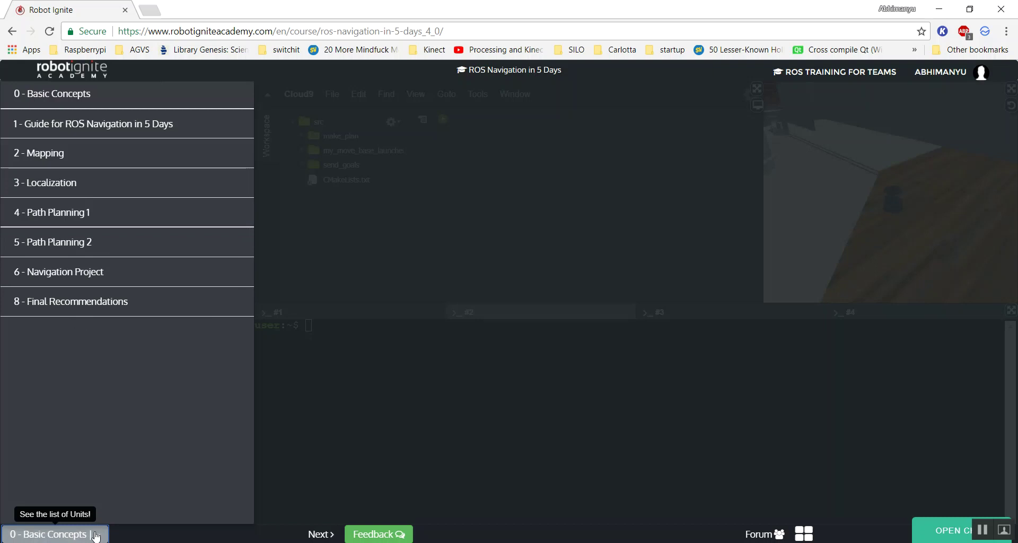
{"action": "left_click", "coordinate": [96, 535]}
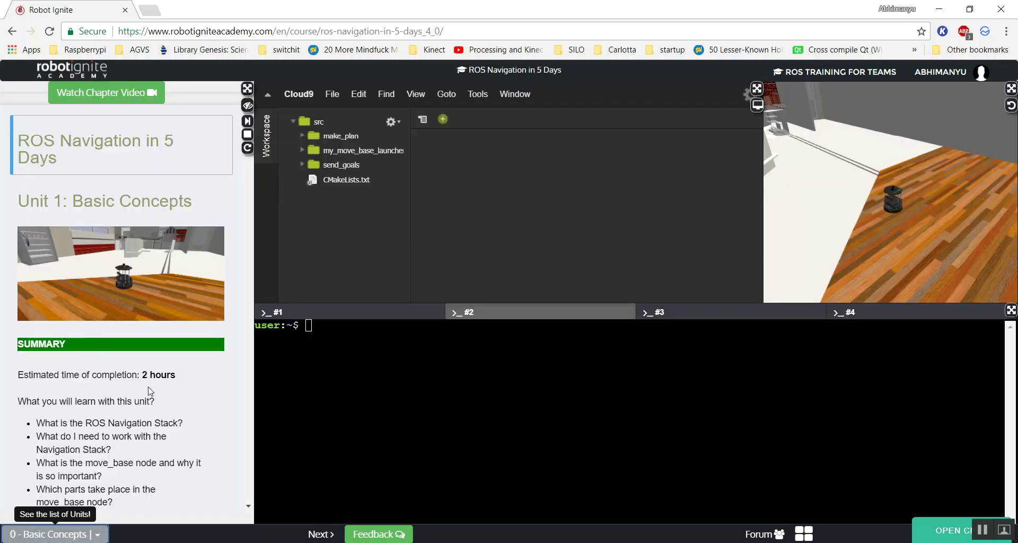
Scroll the notes down to END OF SUMMARY and the scenario paragraph.
{"action": "scroll", "coordinate": [112, 404], "scroll_direction": "down", "scroll_amount": 4}
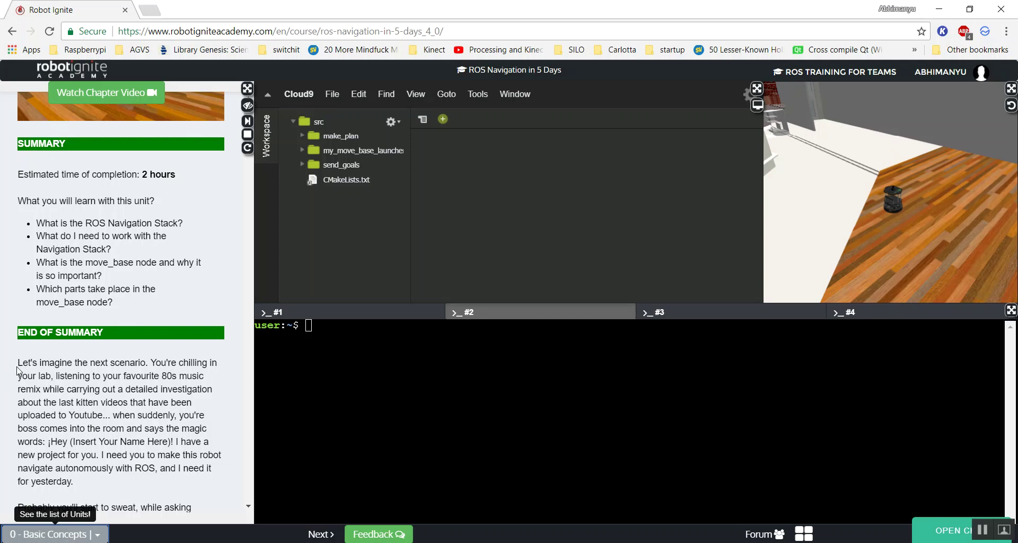
{"action": "scroll", "coordinate": [18, 371], "scroll_direction": "down", "scroll_amount": 6}
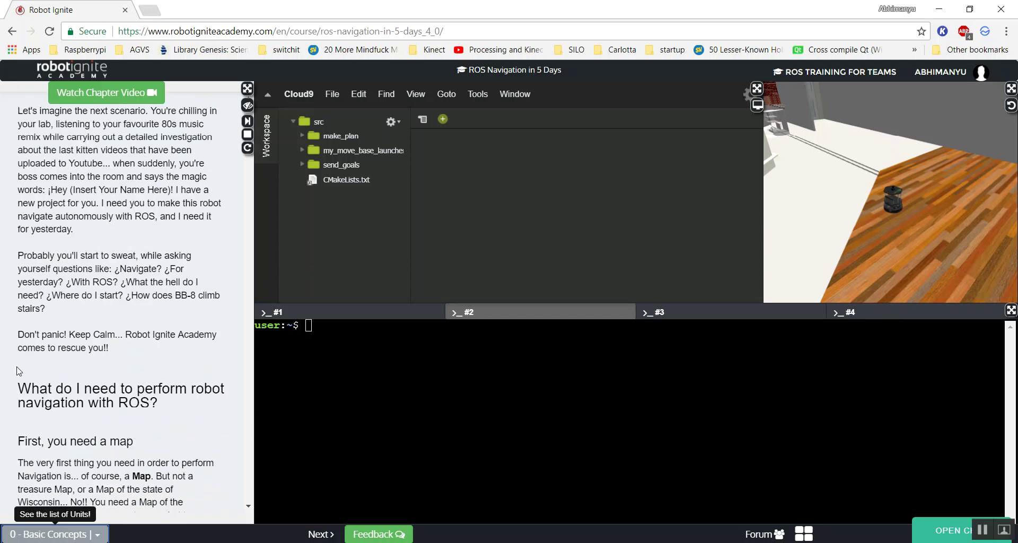
{"action": "scroll", "coordinate": [17, 370], "scroll_direction": "down", "scroll_amount": 1}
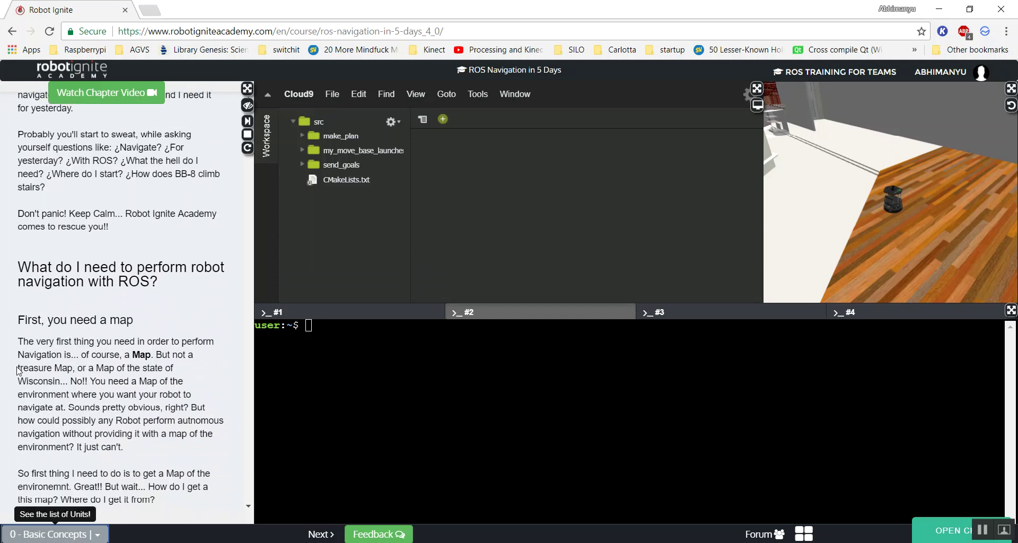
{"action": "scroll", "coordinate": [18, 370], "scroll_direction": "down", "scroll_amount": 1}
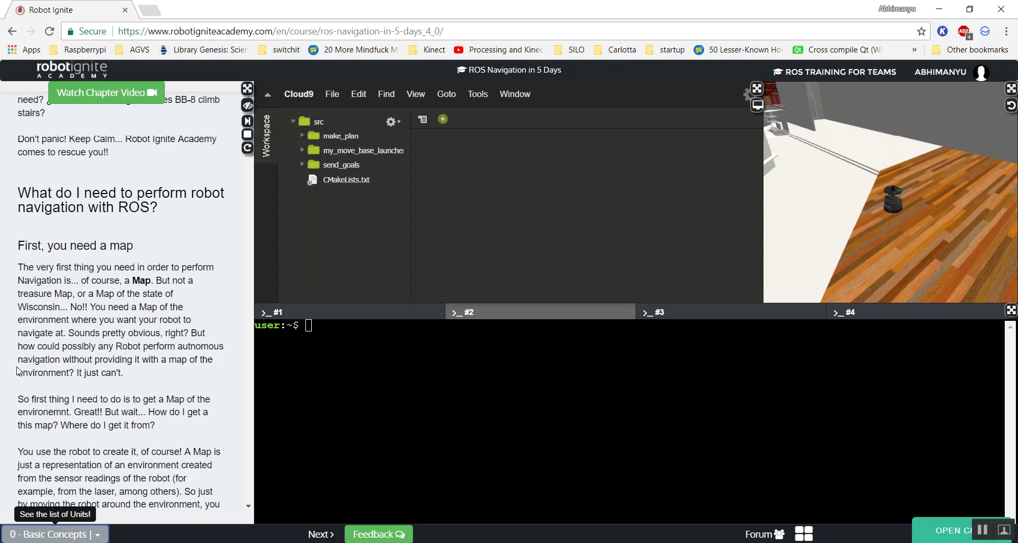
{"action": "scroll", "coordinate": [17, 371], "scroll_direction": "down", "scroll_amount": 1}
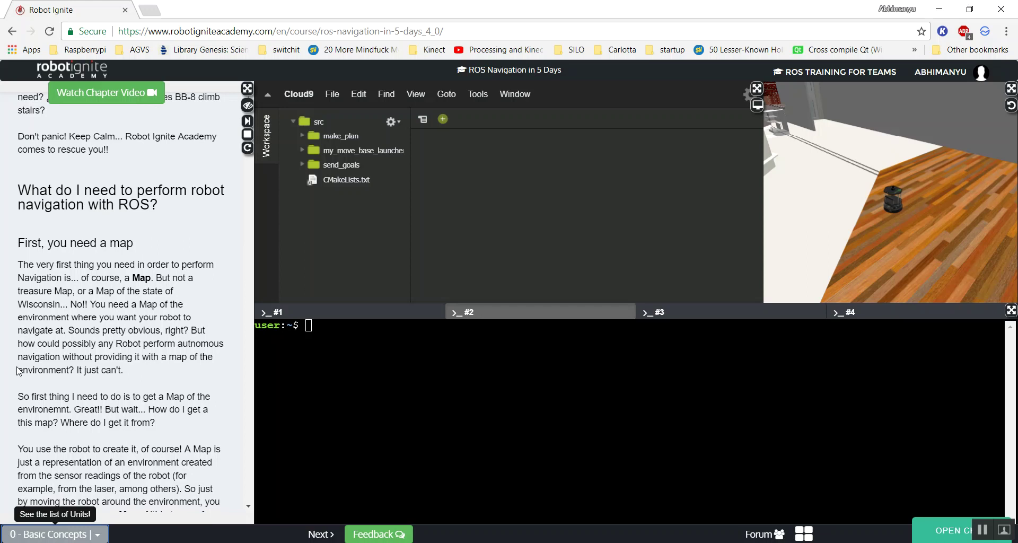
{"action": "scroll", "coordinate": [17, 371], "scroll_direction": "up", "scroll_amount": 6}
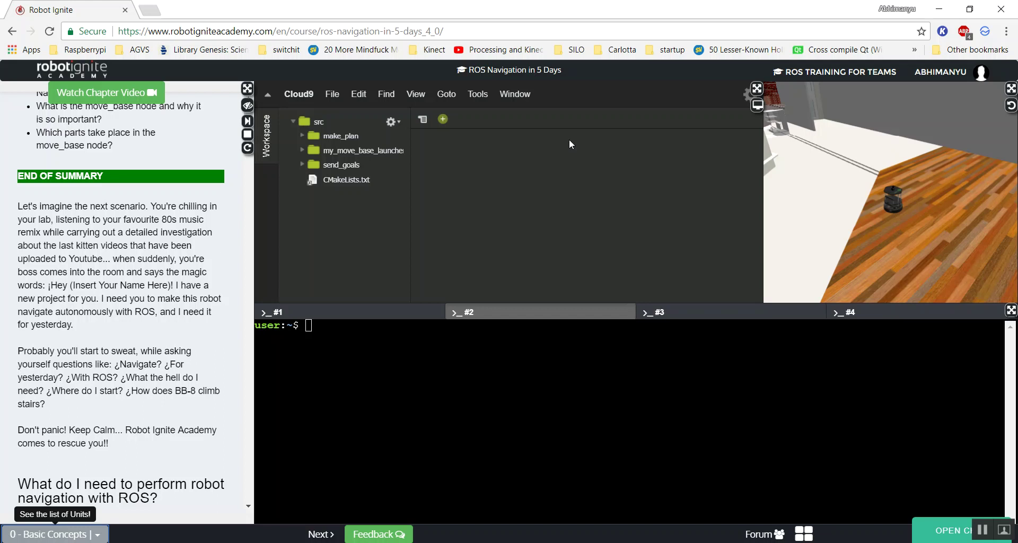
Zoom, rotate and tilt the Gazebo camera toward the grey walled rooms and desk.
{"action": "scroll", "coordinate": [848, 175], "scroll_direction": "down", "scroll_amount": 5}
{"action": "scroll", "coordinate": [850, 175], "scroll_direction": "up", "scroll_amount": 3}
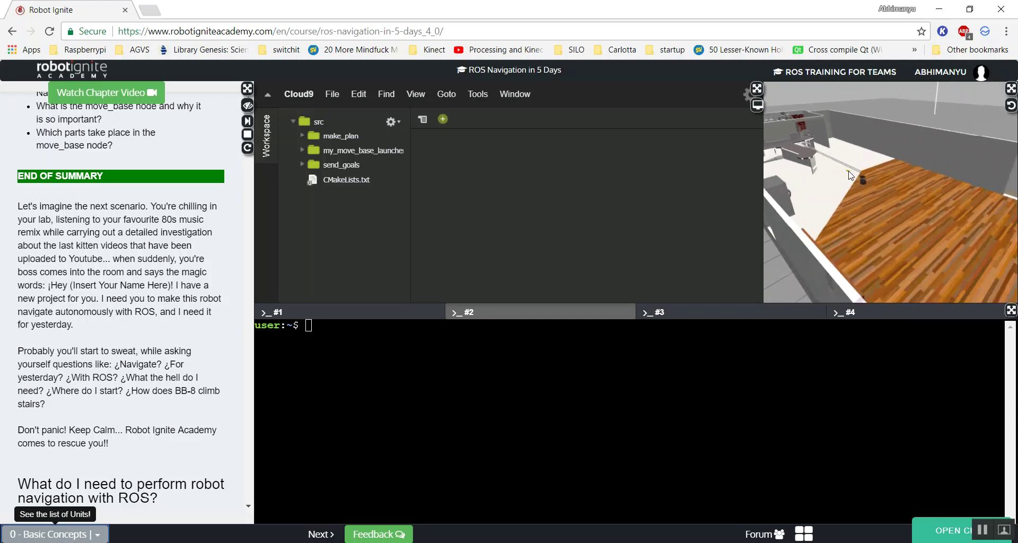
{"action": "scroll", "coordinate": [850, 175], "scroll_direction": "up", "scroll_amount": 3}
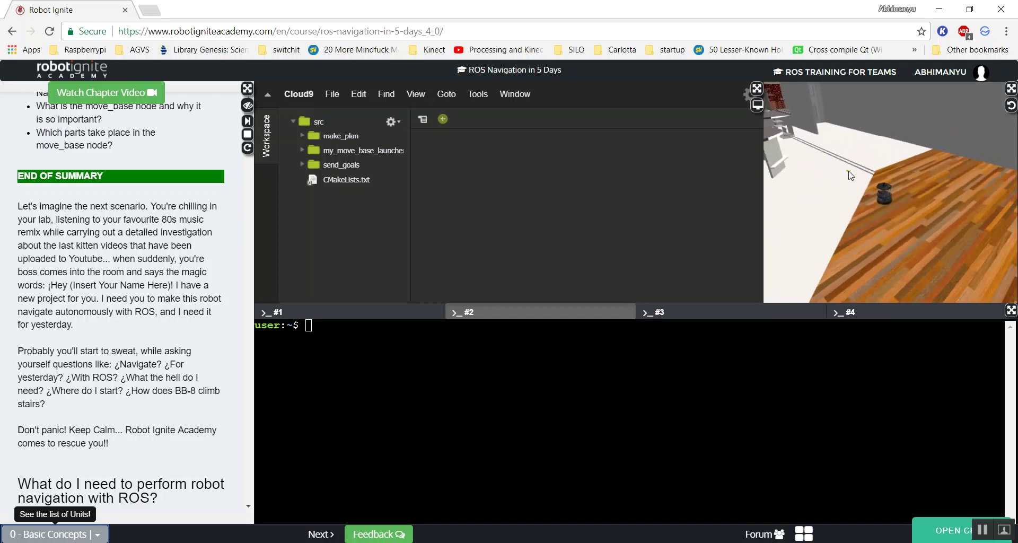
{"action": "scroll", "coordinate": [850, 175], "scroll_direction": "down", "scroll_amount": 3}
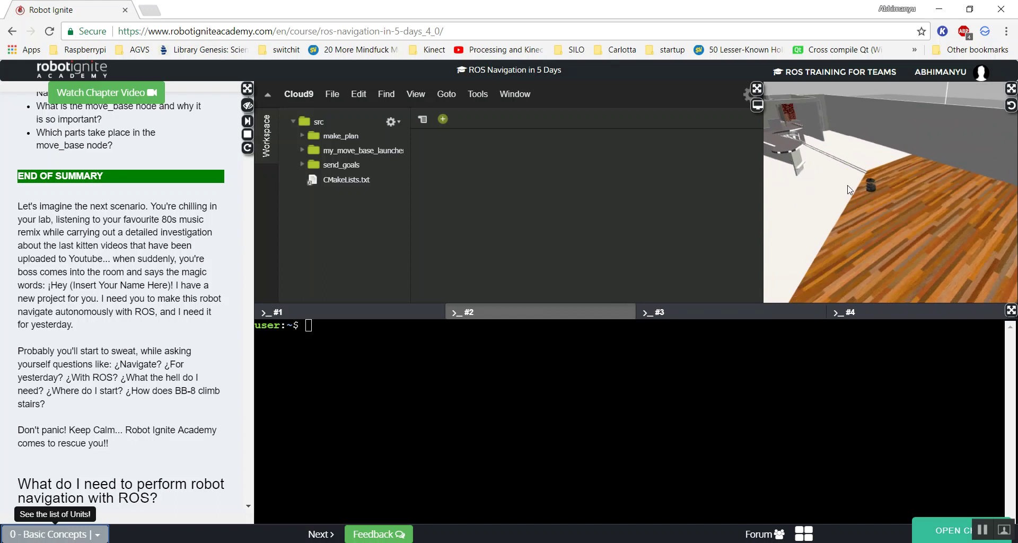
{"action": "middle_click_drag", "start_coordinate": [831, 185], "coordinate": [894, 248]}
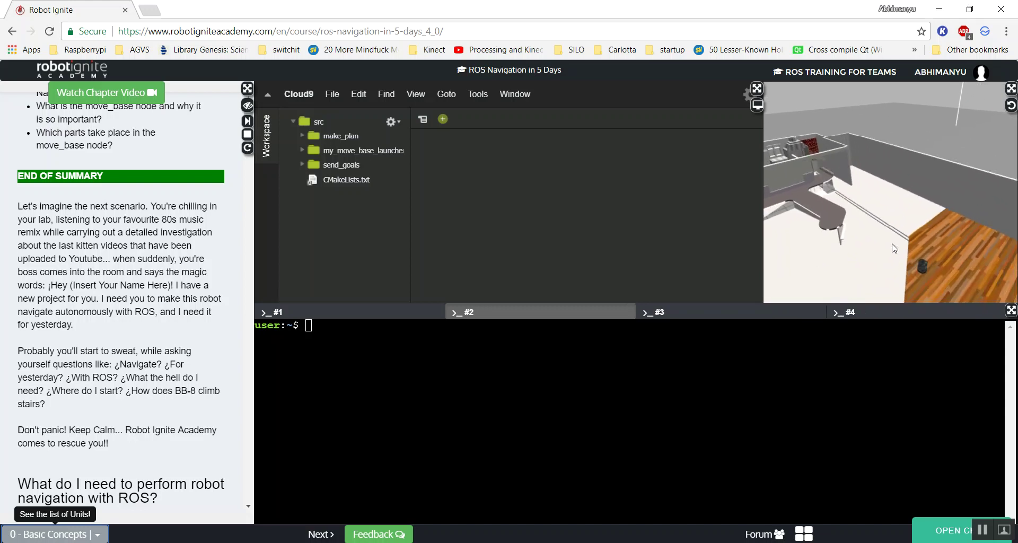
{"action": "scroll", "coordinate": [894, 248], "scroll_direction": "up", "scroll_amount": 3}
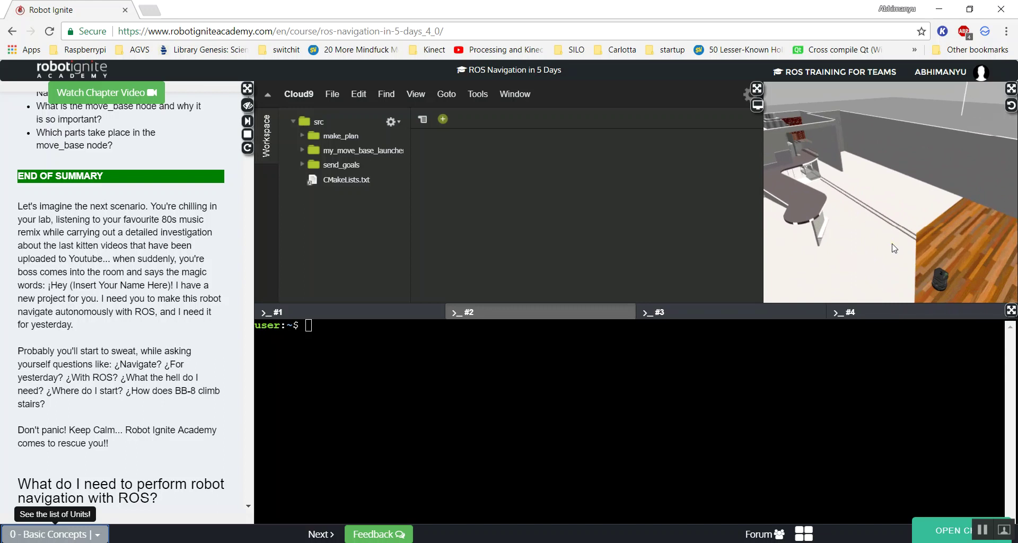
{"action": "middle_click_drag", "start_coordinate": [894, 248], "coordinate": [894, 229]}
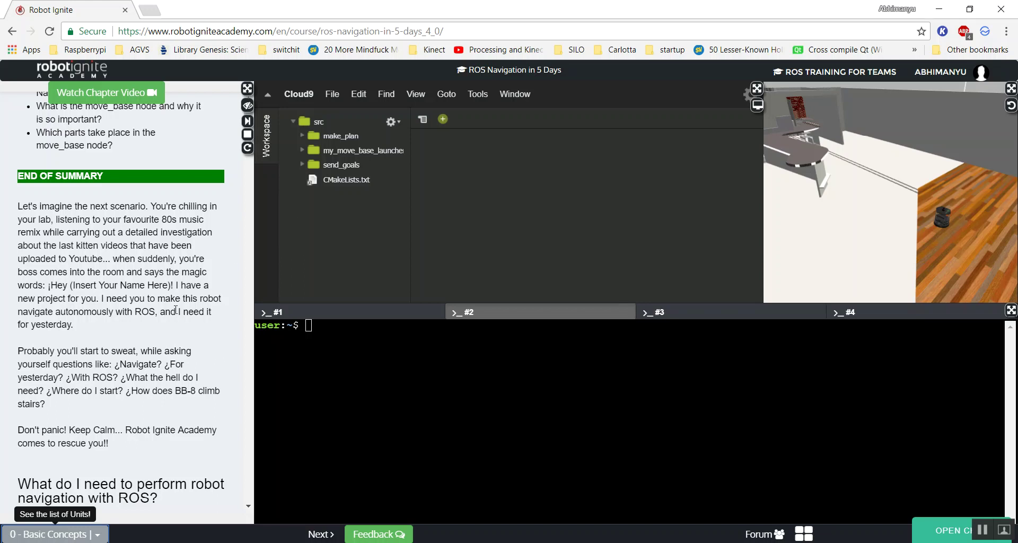
Zoom and orbit the Gazebo view in close to the Kobuki robot.
{"action": "scroll", "coordinate": [119, 403], "scroll_direction": "down", "scroll_amount": 4}
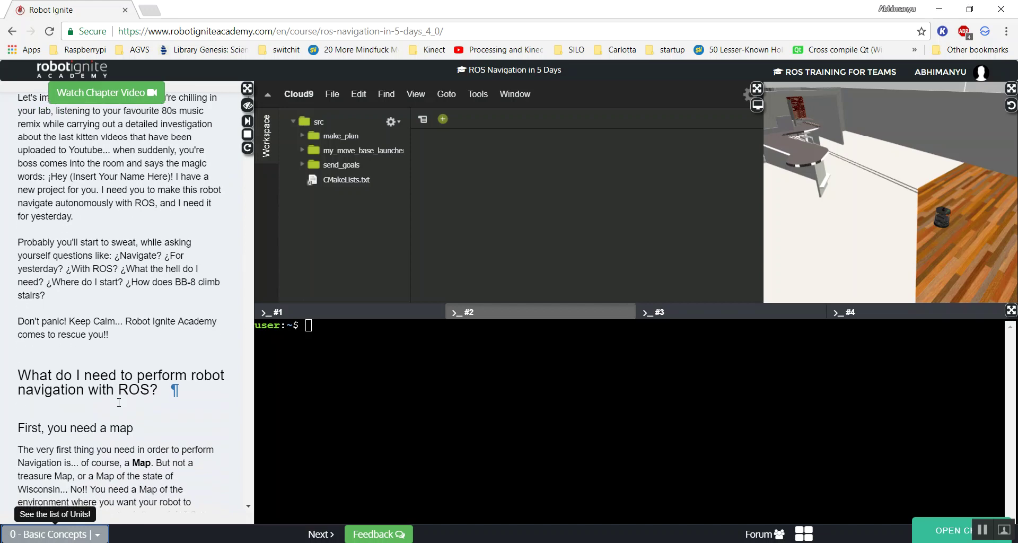
{"action": "scroll", "coordinate": [119, 402], "scroll_direction": "down", "scroll_amount": 1}
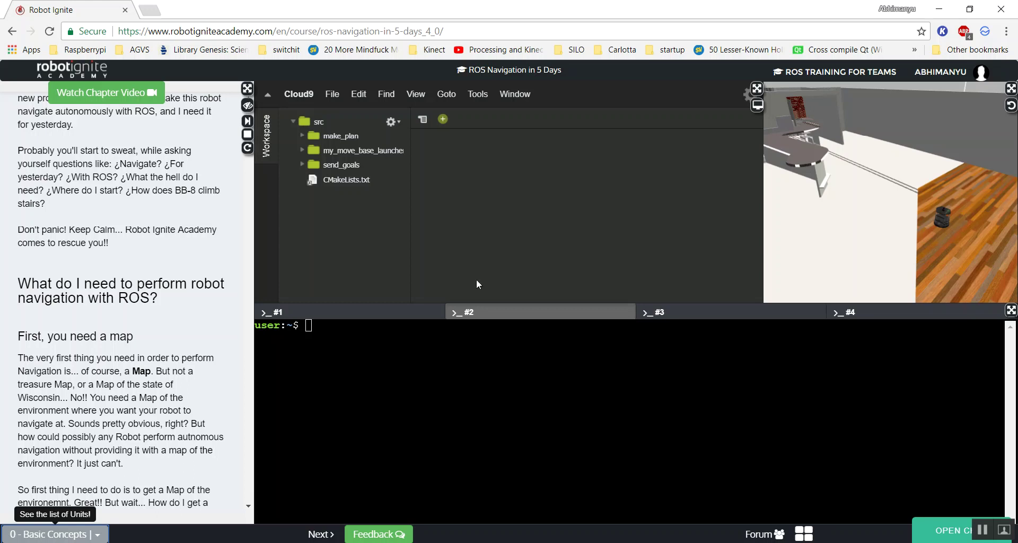
{"action": "scroll", "coordinate": [98, 365], "scroll_direction": "down", "scroll_amount": 3}
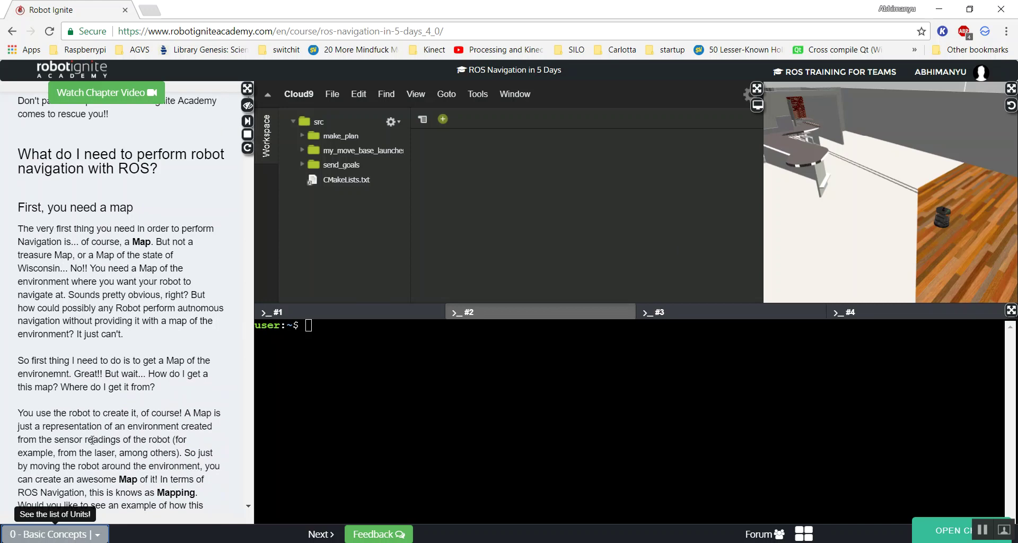
{"action": "scroll", "coordinate": [131, 433], "scroll_direction": "down", "scroll_amount": 4}
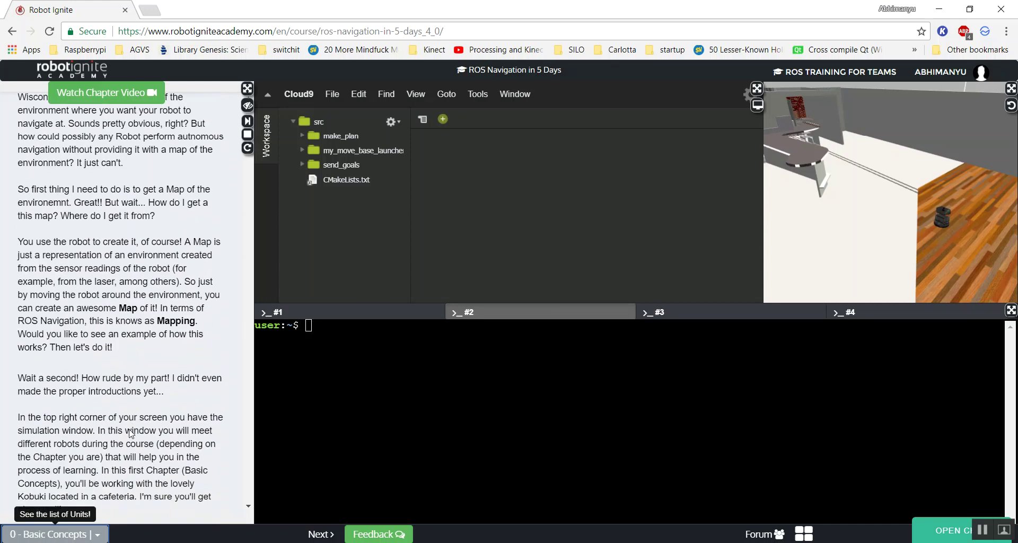
{"action": "scroll", "coordinate": [131, 433], "scroll_direction": "down", "scroll_amount": 3}
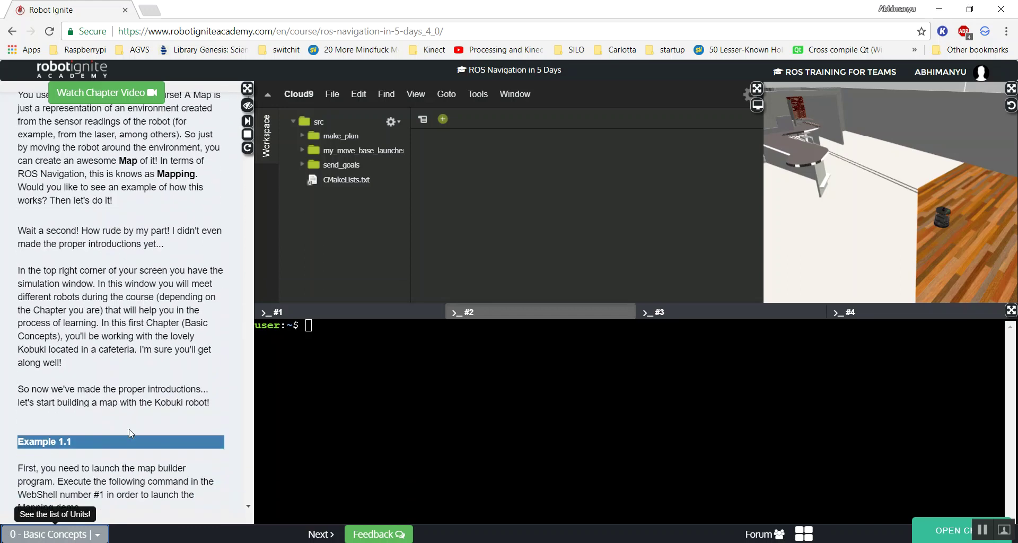
{"action": "scroll", "coordinate": [131, 433], "scroll_direction": "up", "scroll_amount": 3}
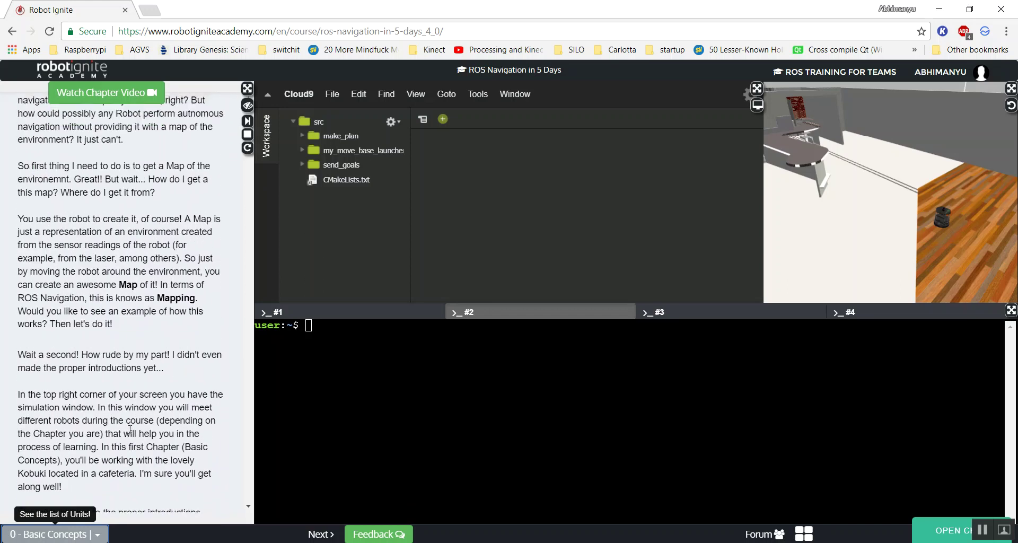
{"action": "scroll", "coordinate": [130, 430], "scroll_direction": "down", "scroll_amount": 2}
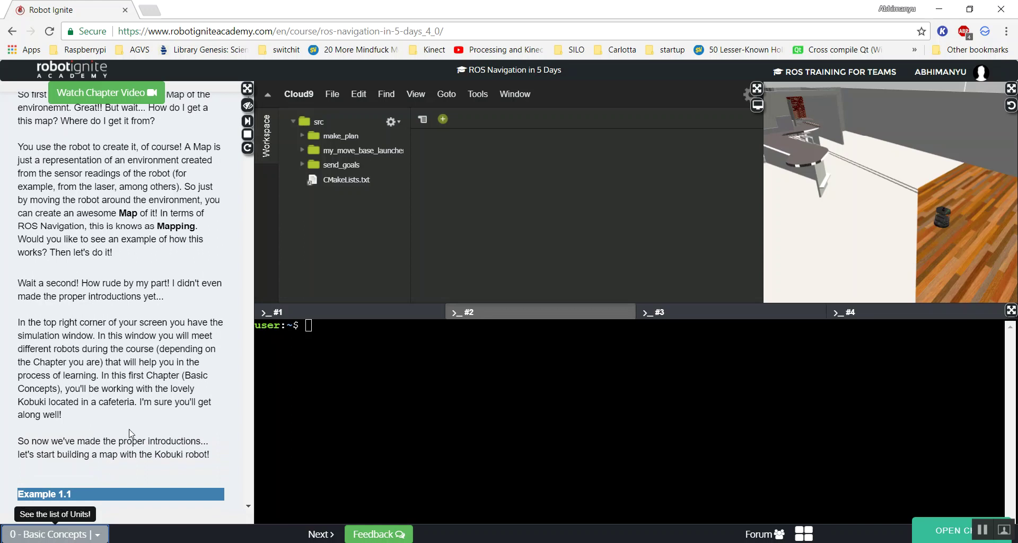
{"action": "scroll", "coordinate": [966, 214], "scroll_direction": "up", "scroll_amount": 2}
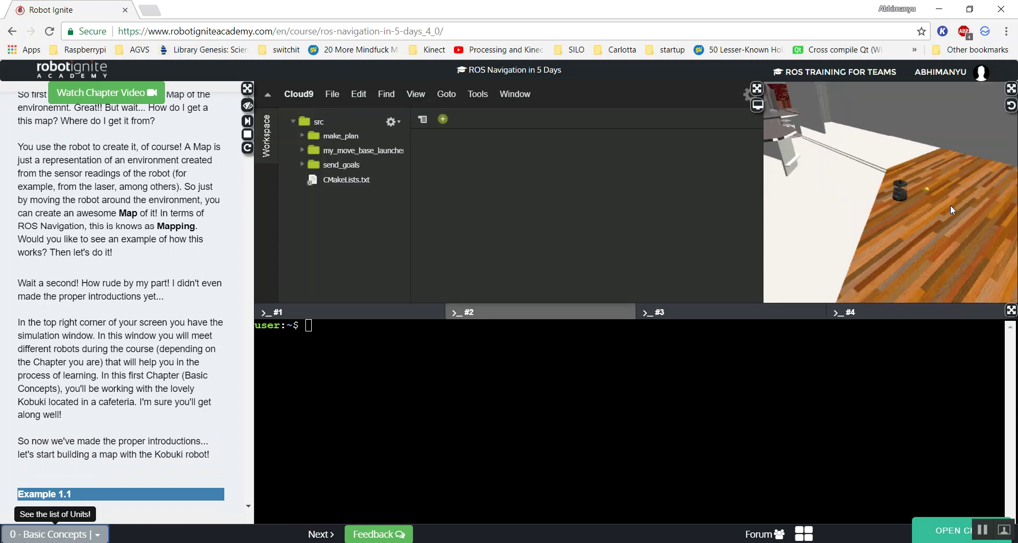
{"action": "scroll", "coordinate": [912, 182], "scroll_direction": "up", "scroll_amount": 2}
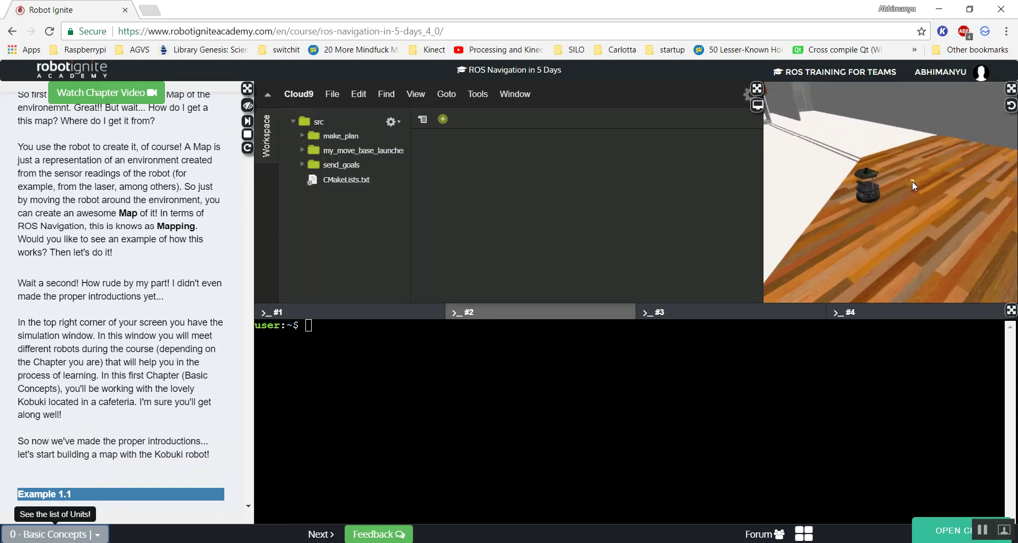
{"action": "scroll", "coordinate": [912, 182], "scroll_direction": "up", "scroll_amount": 2}
{"action": "middle_click_drag", "start_coordinate": [912, 181], "coordinate": [926, 193]}
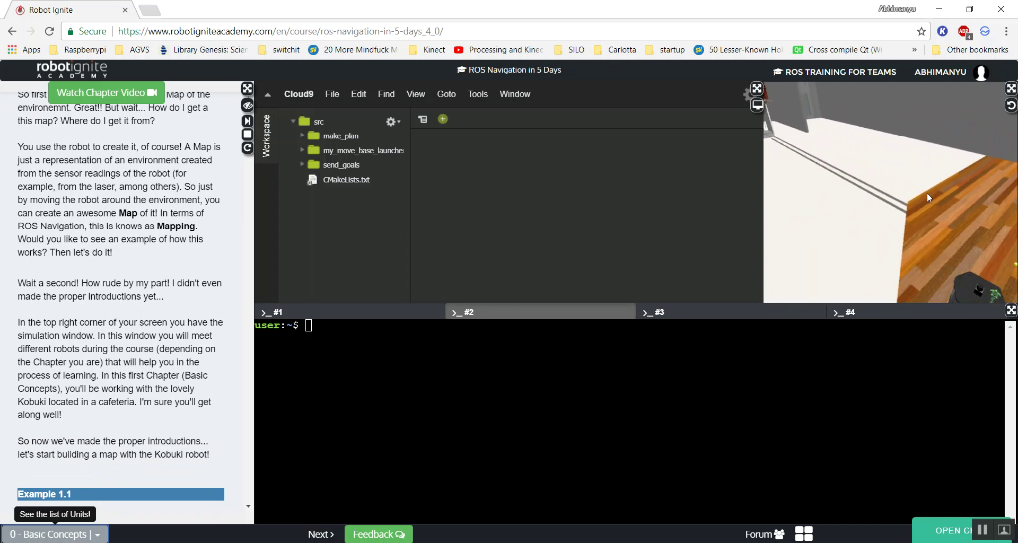
{"action": "scroll", "coordinate": [927, 193], "scroll_direction": "down", "scroll_amount": 3}
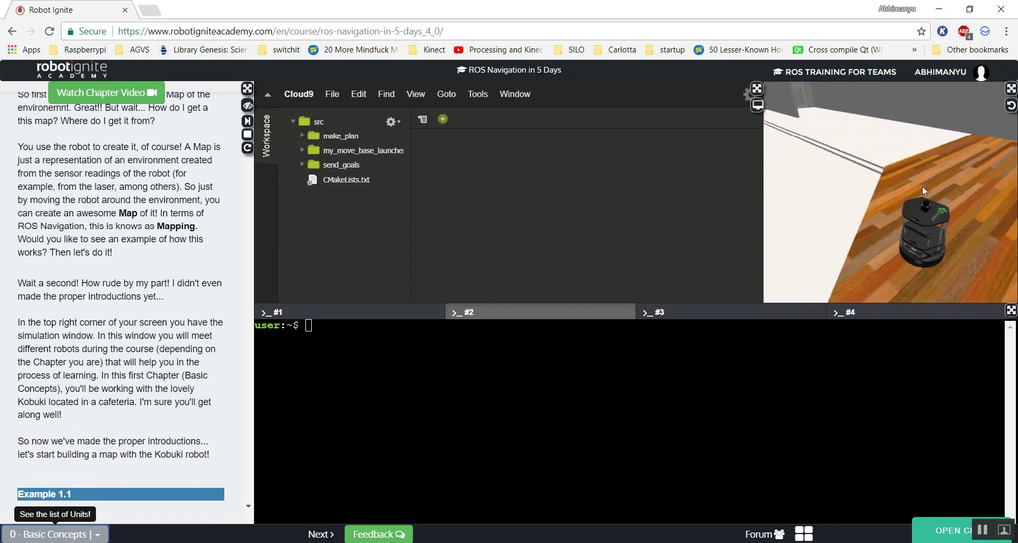
Open and dismiss the Kobuki's context menu, orbit around it, and expand the simulation full screen.
{"action": "right_click", "coordinate": [923, 190]}
{"action": "scroll", "coordinate": [921, 183], "scroll_direction": "up", "scroll_amount": 3}
{"action": "left_click", "coordinate": [904, 154]}
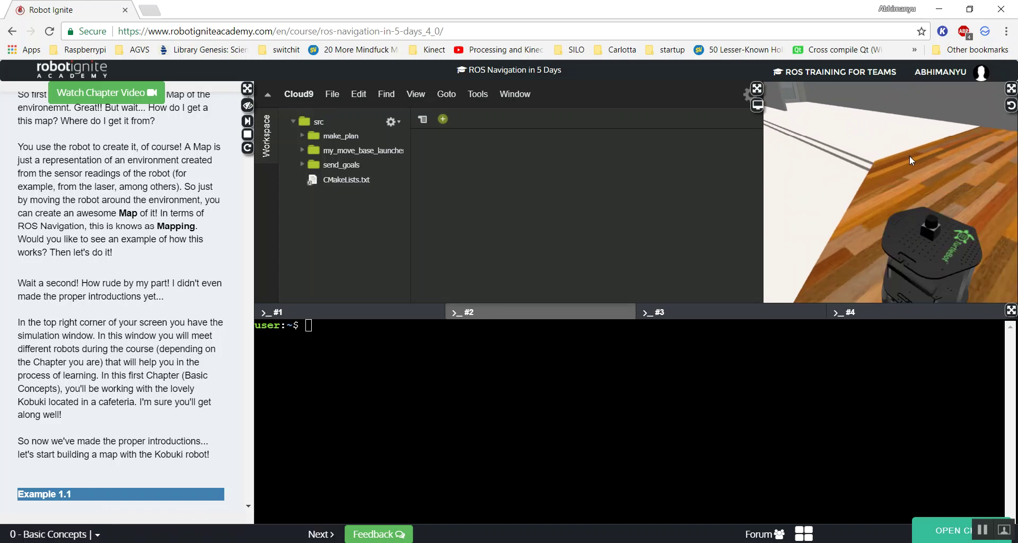
{"action": "middle_click_drag", "start_coordinate": [944, 187], "coordinate": [911, 192]}
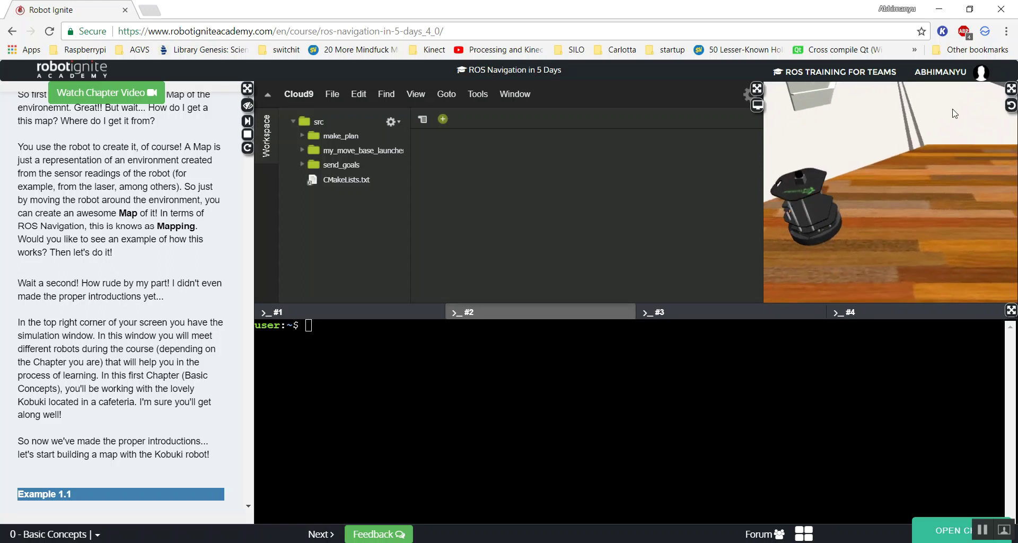
{"action": "left_click", "coordinate": [1008, 90]}
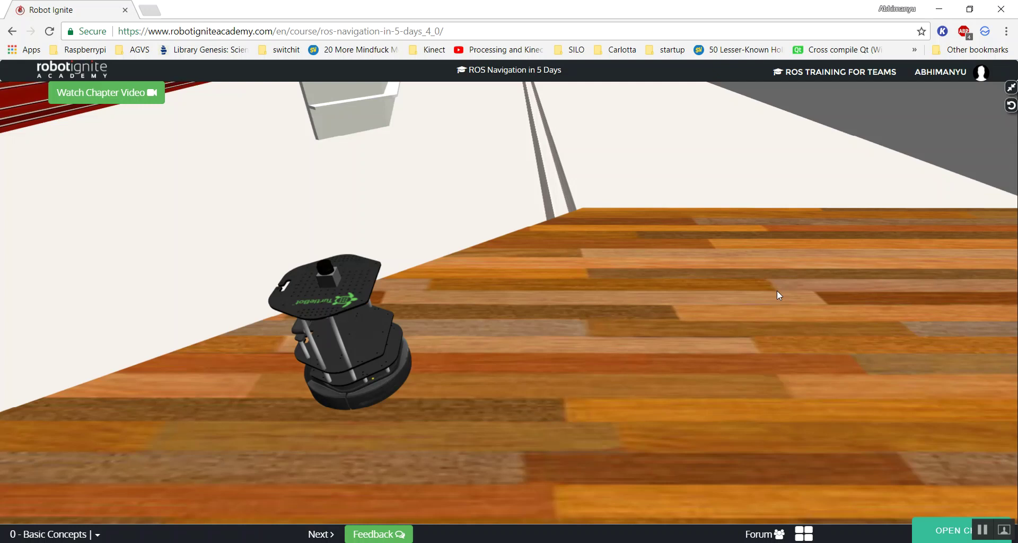
Orbit the full-screen view around the robot and across the cafeteria, then restore the split layout.
{"action": "scroll", "coordinate": [568, 361], "scroll_direction": "up", "scroll_amount": 5}
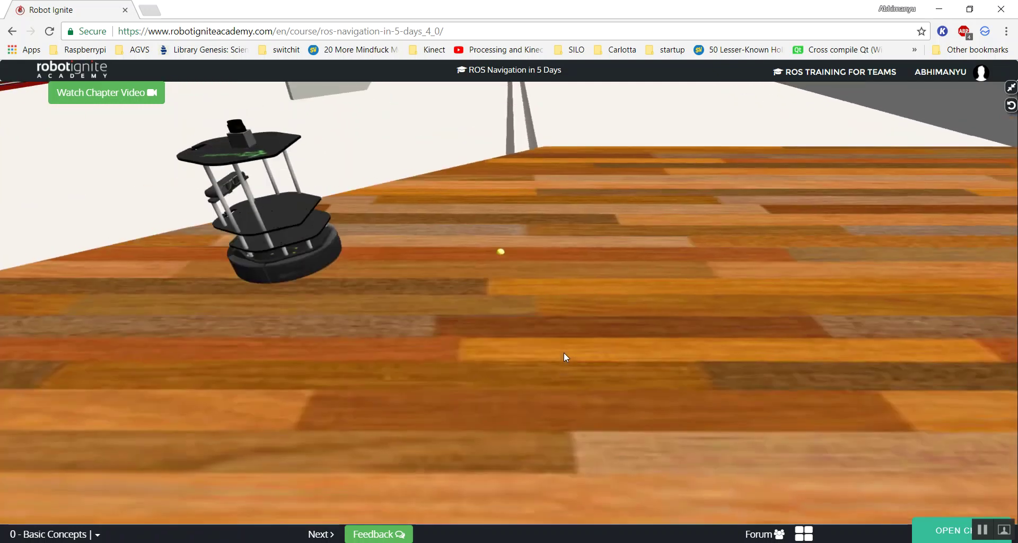
{"action": "middle_click_drag", "start_coordinate": [564, 351], "coordinate": [580, 357]}
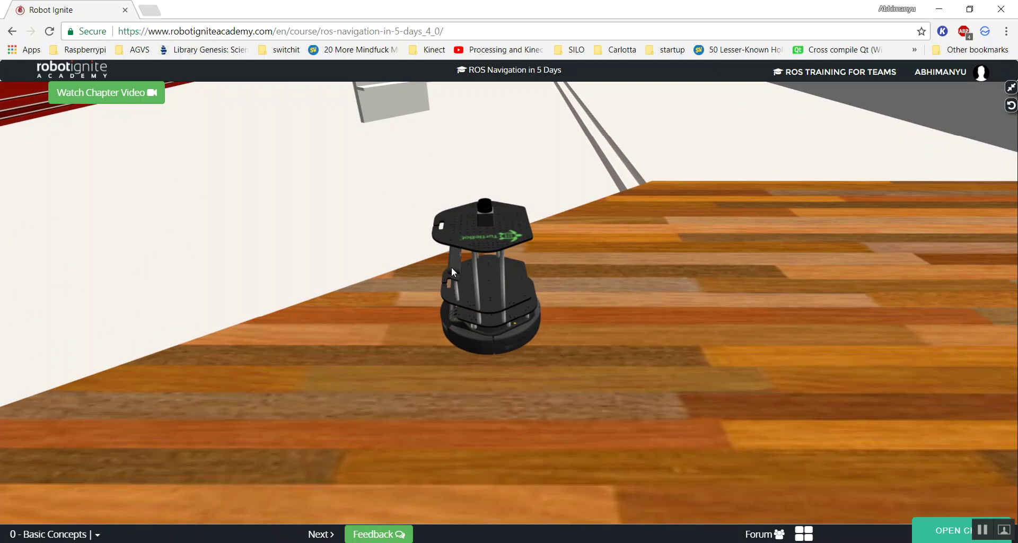
{"action": "mouse_move", "coordinate": [578, 268]}
{"action": "middle_mouse_down"}
{"action": "mouse_move", "coordinate": [566, 274]}
{"action": "mouse_move", "coordinate": [561, 263]}
{"action": "middle_mouse_up"}
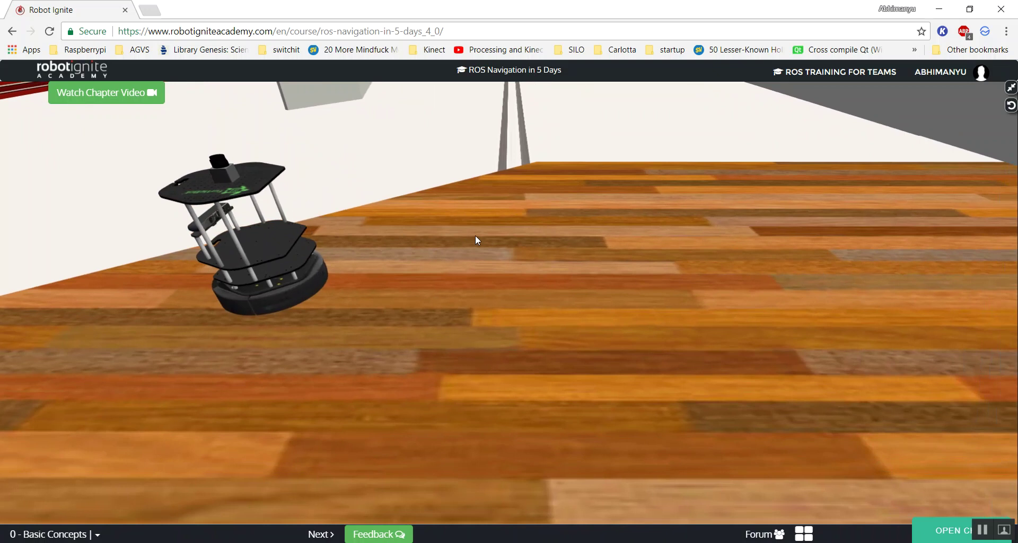
{"action": "middle_click_drag", "start_coordinate": [475, 234], "coordinate": [274, 156]}
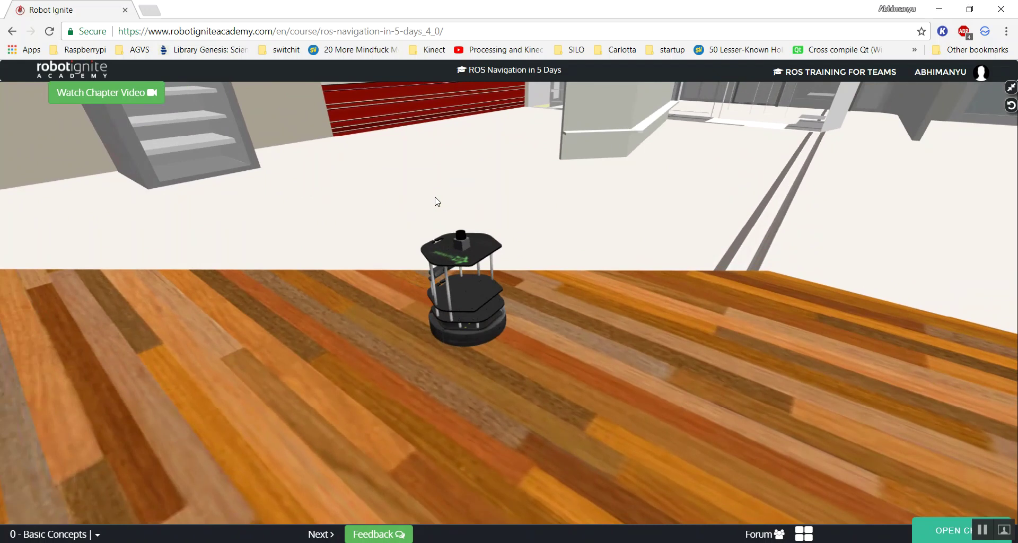
{"action": "left_click", "coordinate": [1011, 89]}
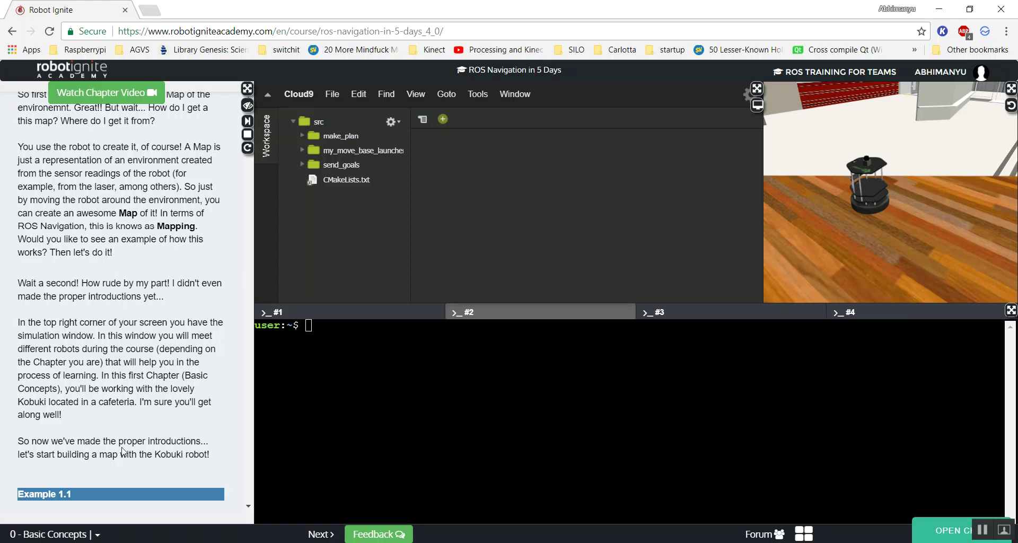
Copy Example 1.1's roslaunch gmapping_demo command into the WebShell and run it.
{"action": "scroll", "coordinate": [123, 451], "scroll_direction": "down", "scroll_amount": 3}
{"action": "scroll", "coordinate": [123, 451], "scroll_direction": "down", "scroll_amount": 2}
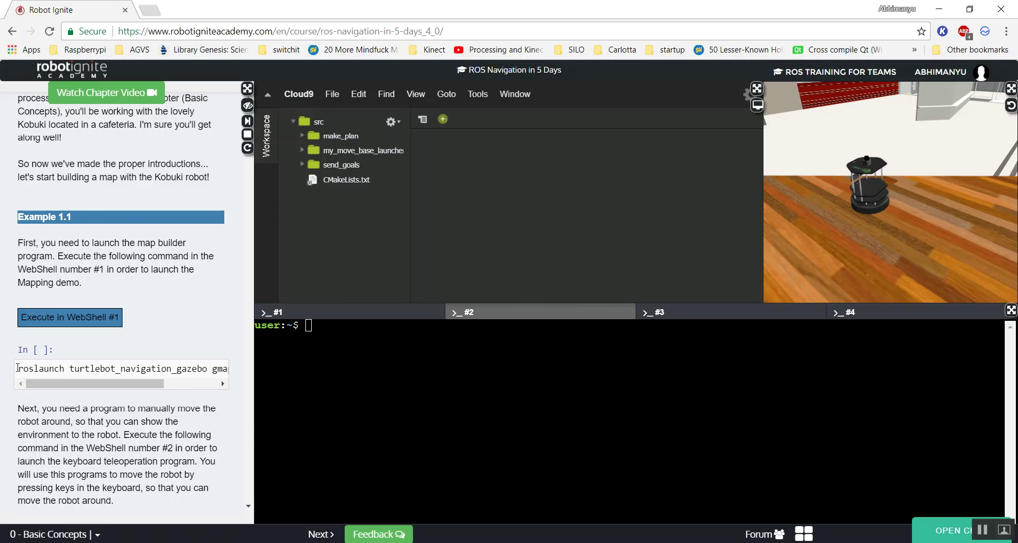
{"action": "left_click", "coordinate": [18, 368]}
{"action": "left_click_drag", "start_coordinate": [17, 367], "coordinate": [228, 373]}
{"action": "key", "text": "ctrl+c"}
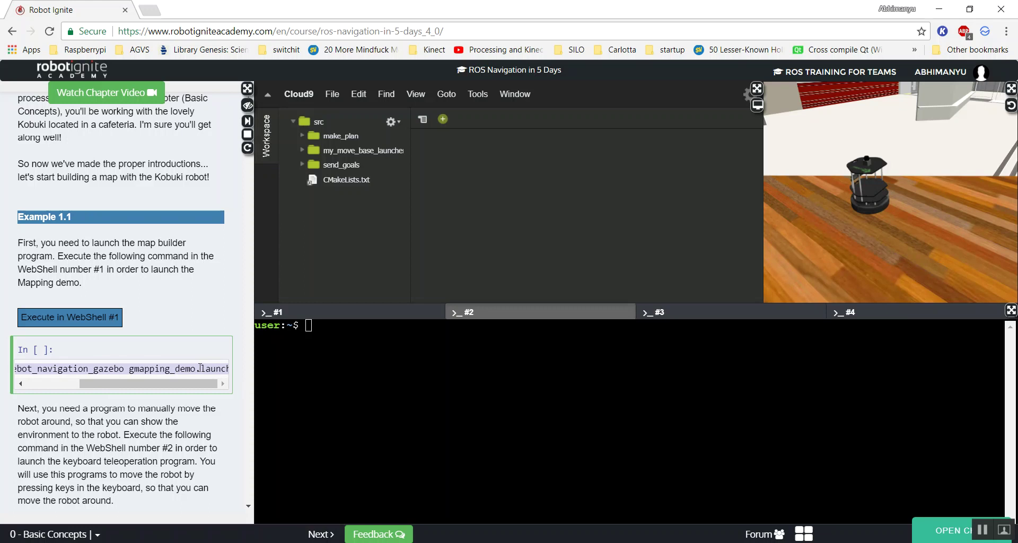
{"action": "left_click", "coordinate": [407, 357]}
{"action": "key", "text": "ctrl+v"}
{"action": "key", "text": "Return"}
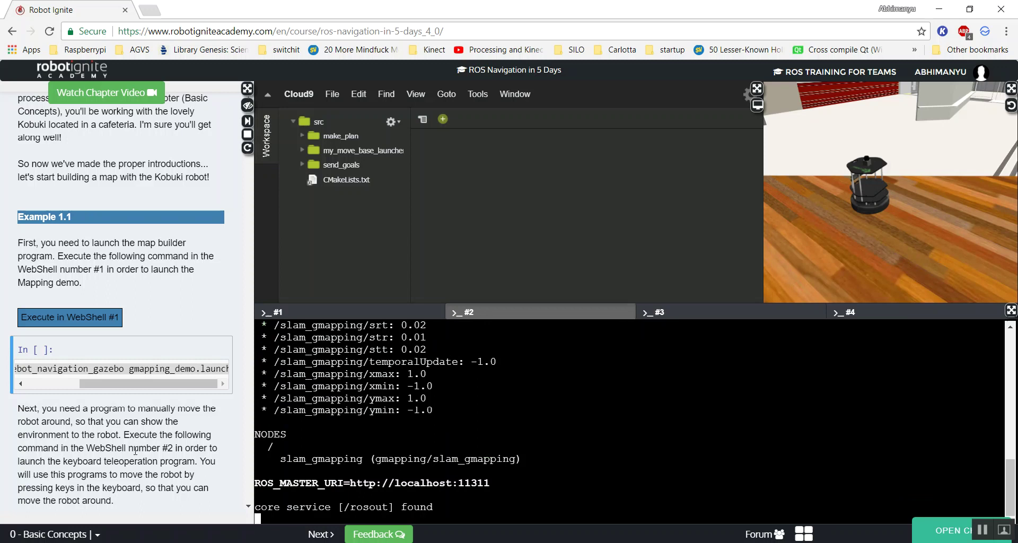
{"action": "scroll", "coordinate": [135, 455], "scroll_direction": "down", "scroll_amount": 3}
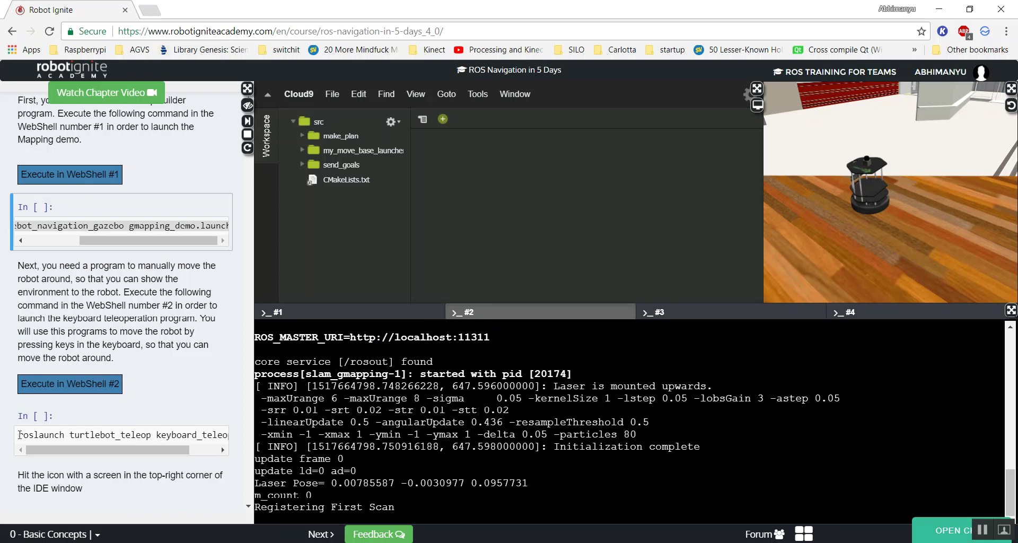
Copy the keyboard_teleop roslaunch command into terminal tab #1 and run it.
{"action": "left_click_drag", "start_coordinate": [19, 435], "coordinate": [235, 446]}
{"action": "key", "text": "ctrl+c"}
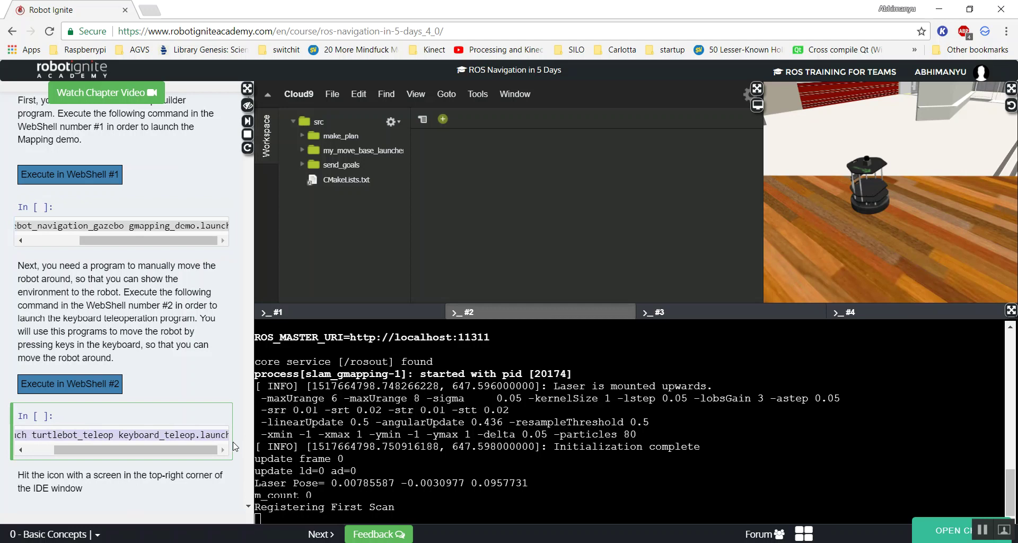
{"action": "left_click", "coordinate": [324, 311]}
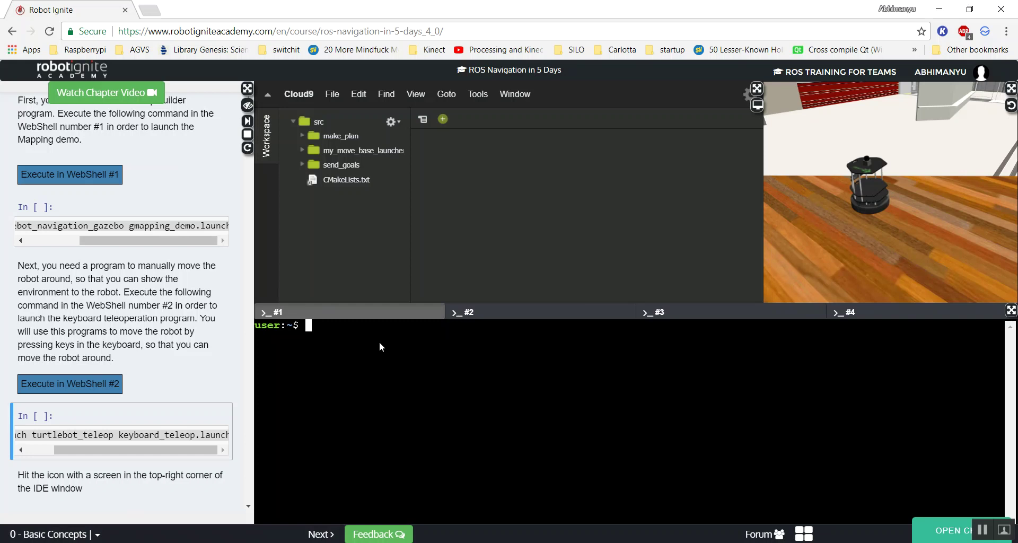
{"action": "key", "text": "ctrl+v"}
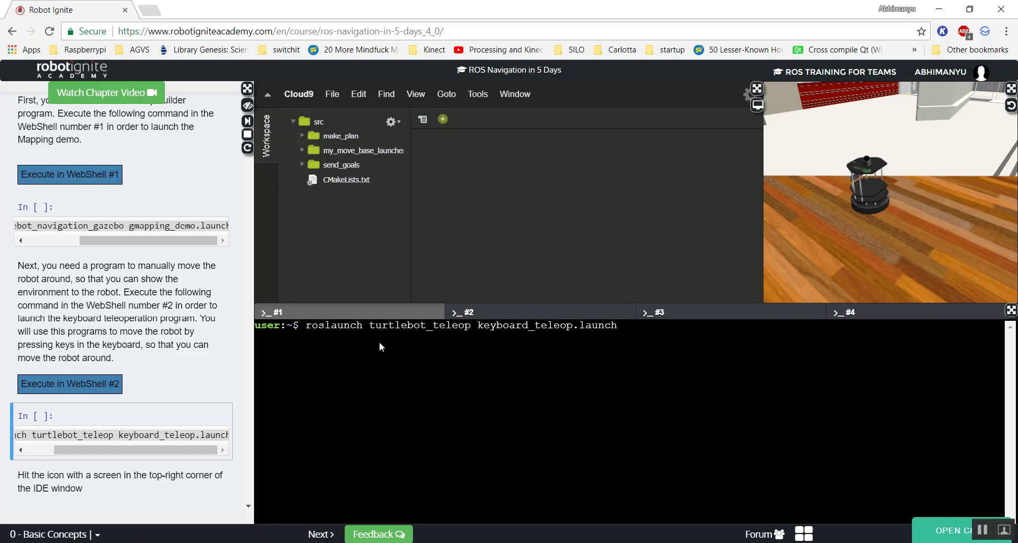
{"action": "key", "text": "Return"}
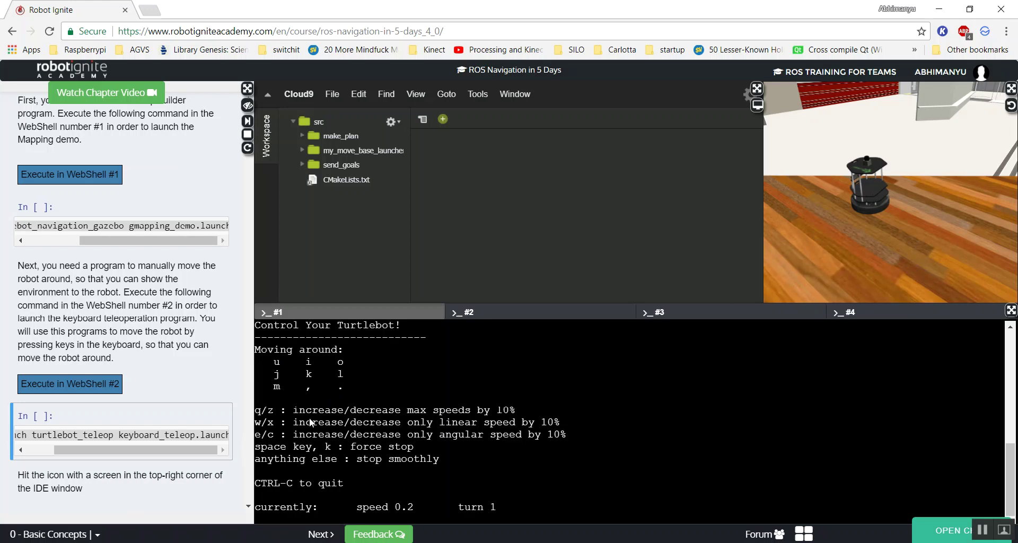
Scroll the notes to the teleop key table and check the robot's display options in Gazebo.
{"action": "scroll", "coordinate": [97, 470], "scroll_direction": "down", "scroll_amount": 2}
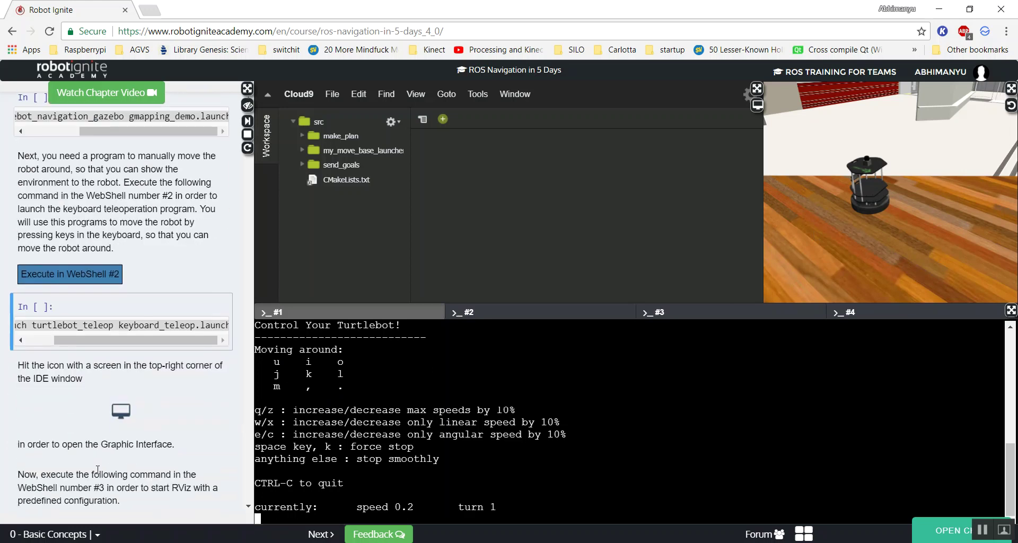
{"action": "scroll", "coordinate": [97, 470], "scroll_direction": "down", "scroll_amount": 12}
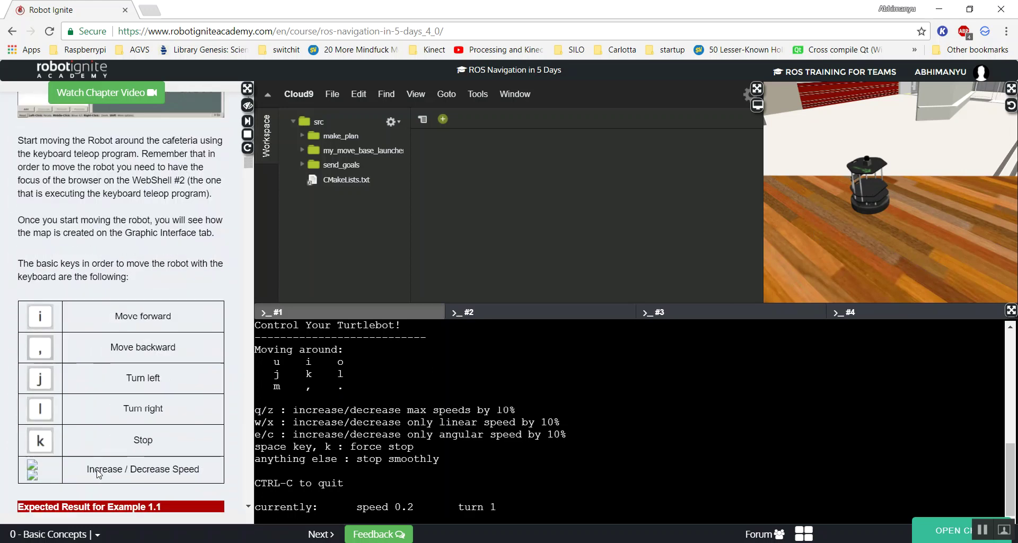
{"action": "scroll", "coordinate": [97, 468], "scroll_direction": "down", "scroll_amount": 1}
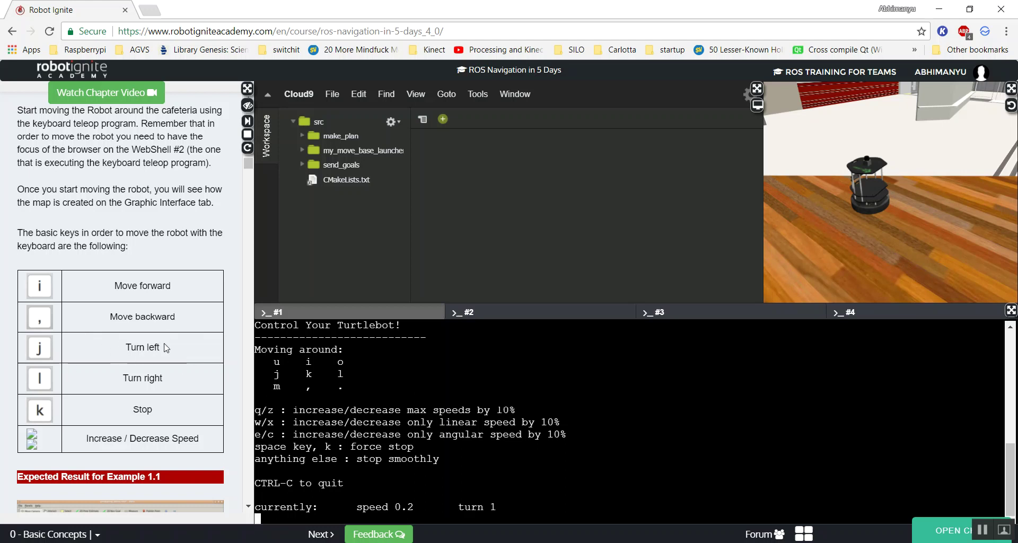
{"action": "right_click", "coordinate": [818, 220]}
{"action": "scroll", "coordinate": [800, 202], "scroll_direction": "up", "scroll_amount": 5}
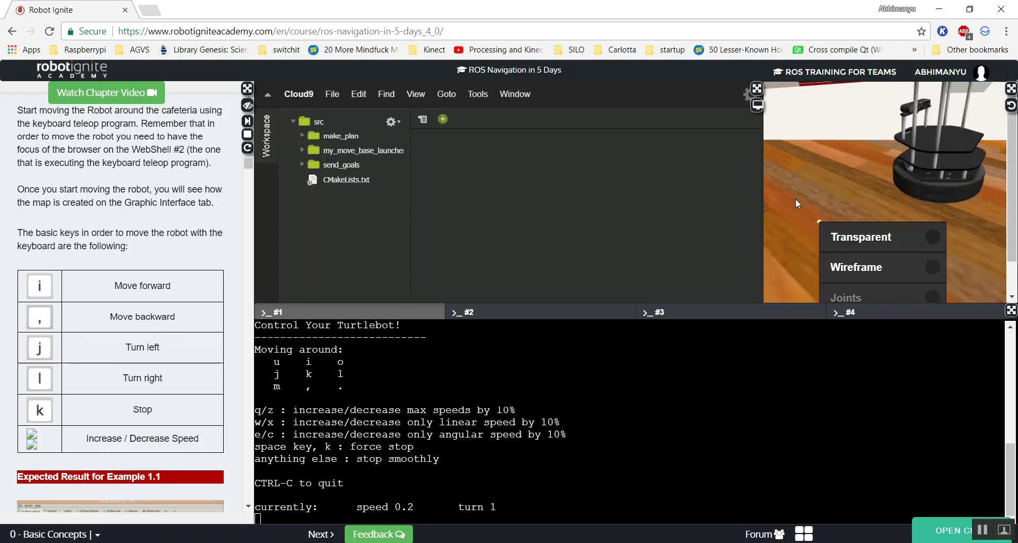
{"action": "scroll", "coordinate": [795, 196], "scroll_direction": "up", "scroll_amount": 3}
{"action": "left_click", "coordinate": [795, 196]}
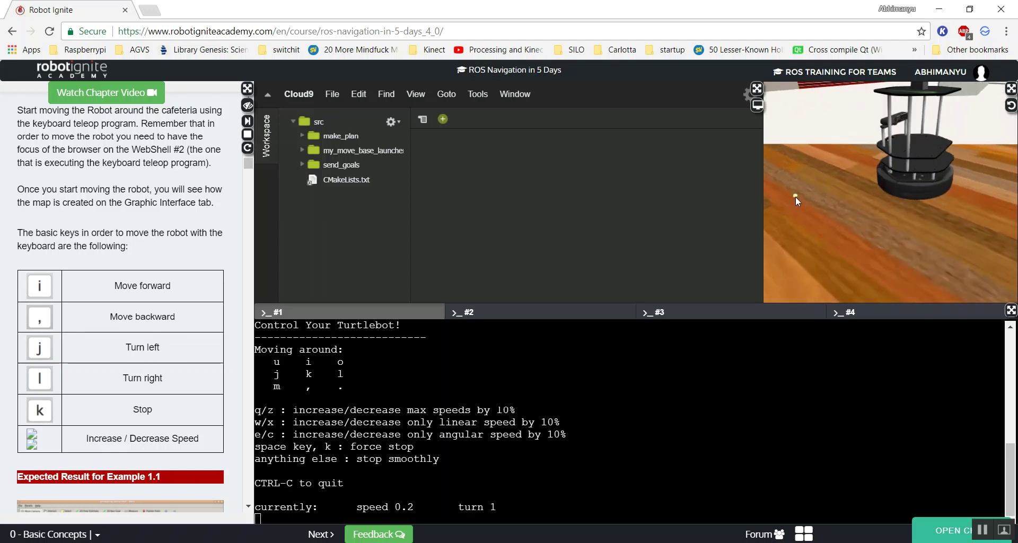
{"action": "scroll", "coordinate": [795, 196], "scroll_direction": "down", "scroll_amount": 5}
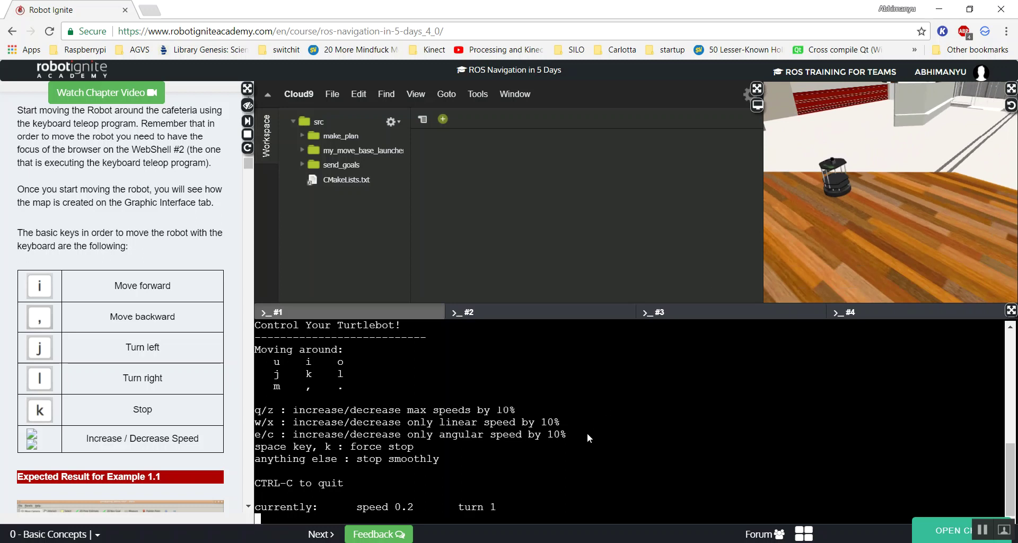
Drive the Kobuki forward across the cafeteria with the teleop 'i' key at speed 0.2.
{"action": "key", "text": "i"}
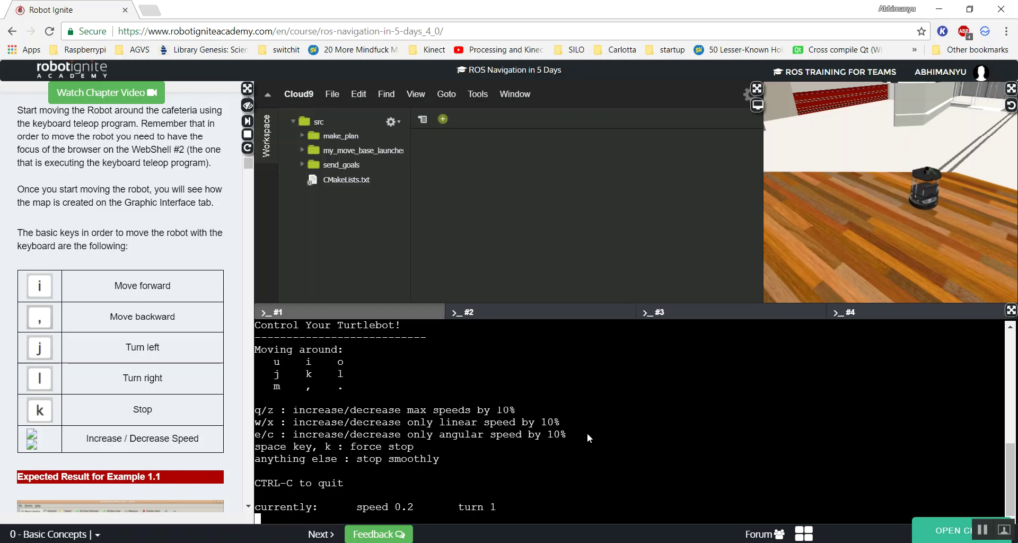
{"action": "key", "text": "i"}
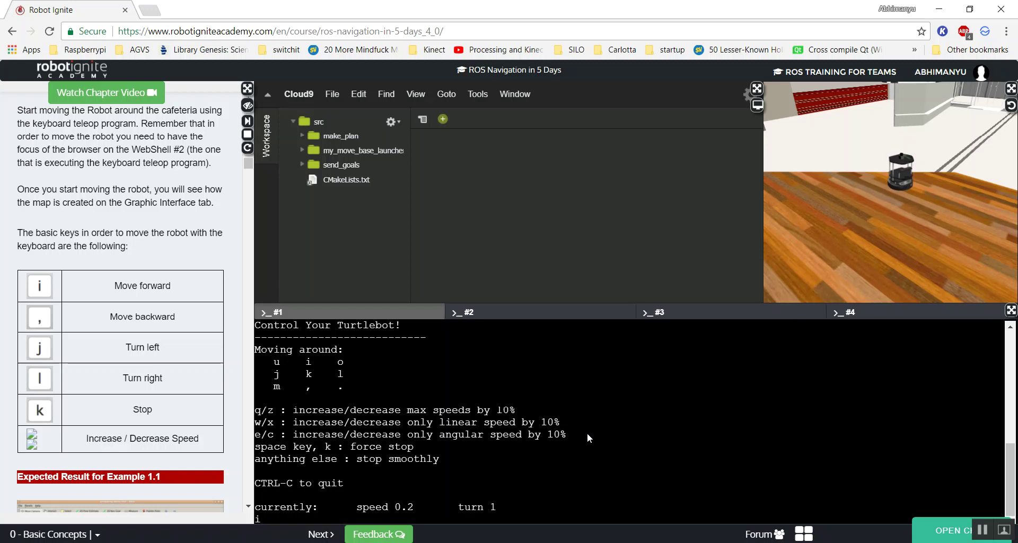
{"action": "scroll", "coordinate": [169, 281], "scroll_direction": "up", "scroll_amount": 10}
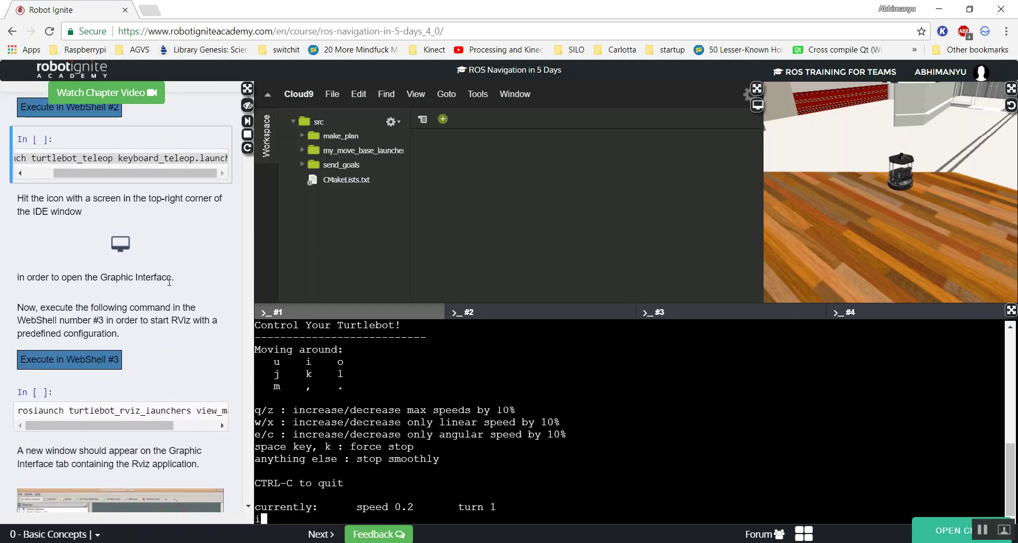
{"action": "scroll", "coordinate": [169, 286], "scroll_direction": "up", "scroll_amount": 2}
{"action": "scroll", "coordinate": [170, 285], "scroll_direction": "down", "scroll_amount": 6}
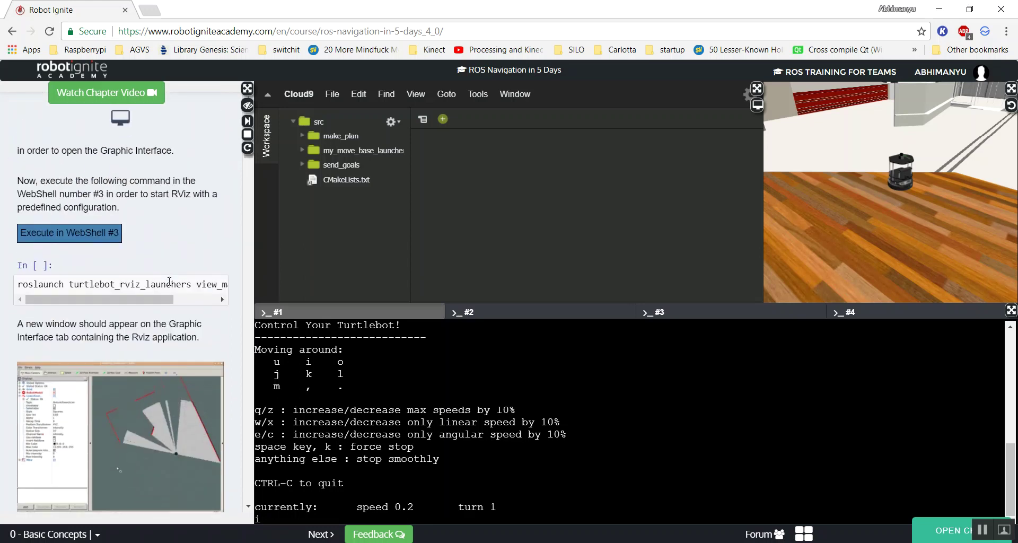
Launch RViz in WebShell #3 using the view_mapping roslaunch command copied from the lesson.
{"action": "left_click", "coordinate": [19, 286]}
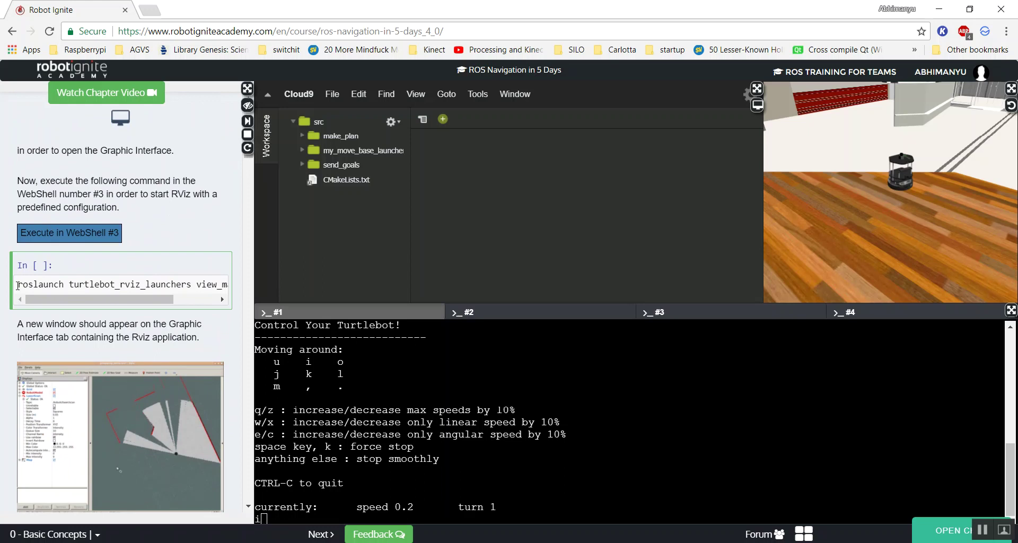
{"action": "triple_click", "coordinate": [116, 291]}
{"action": "key", "text": "ctrl+c"}
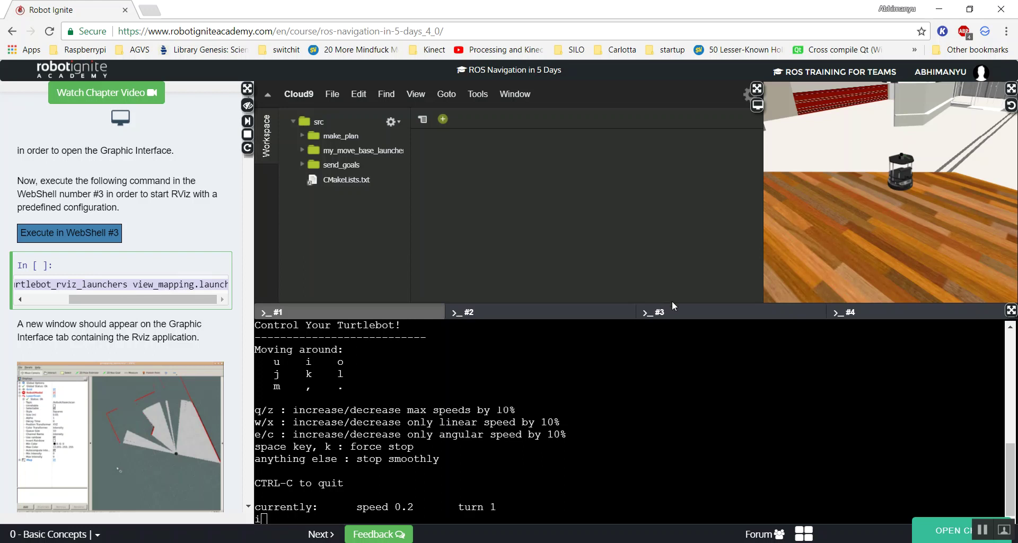
{"action": "left_click", "coordinate": [675, 315]}
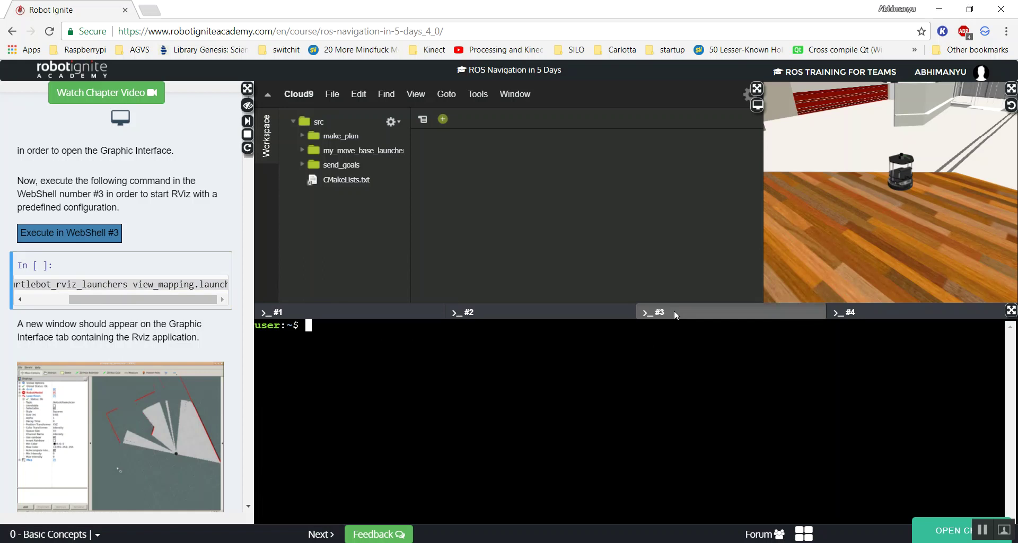
{"action": "key", "text": "ctrl+v"}
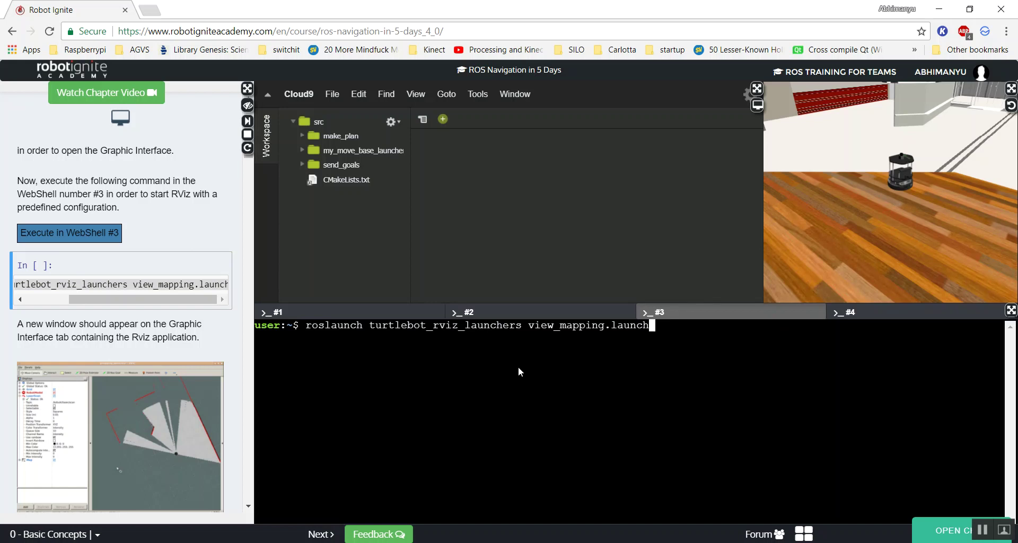
{"action": "key", "text": "Return"}
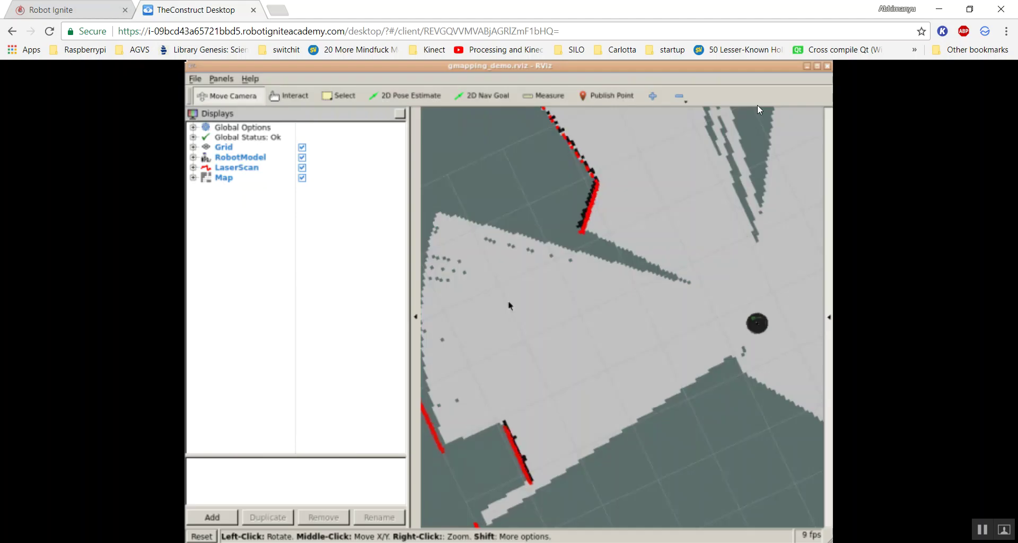
Inspect the partially built cafeteria map in RViz, then return to the Robot Ignite course tab.
{"action": "left_click", "coordinate": [698, 265]}
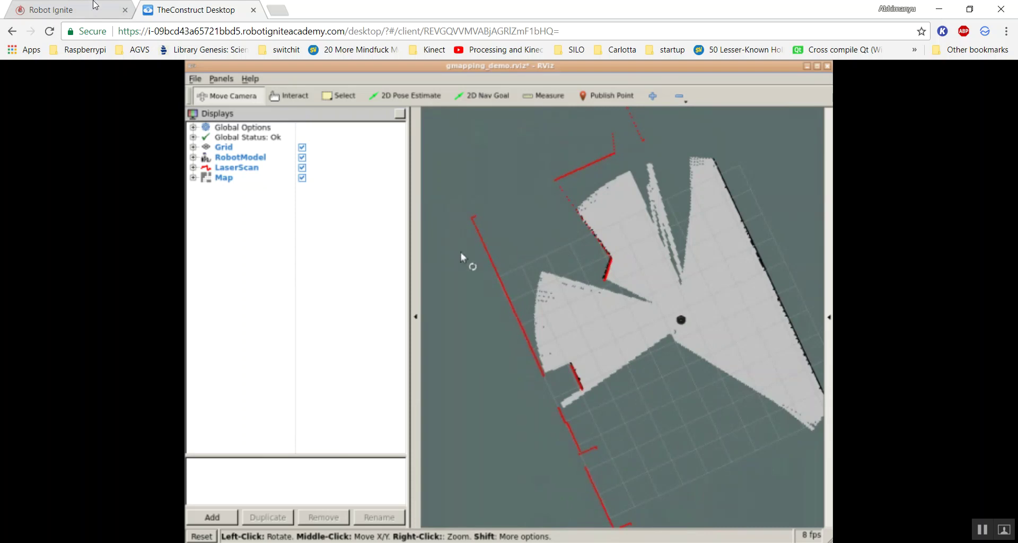
{"action": "left_click", "coordinate": [82, 5]}
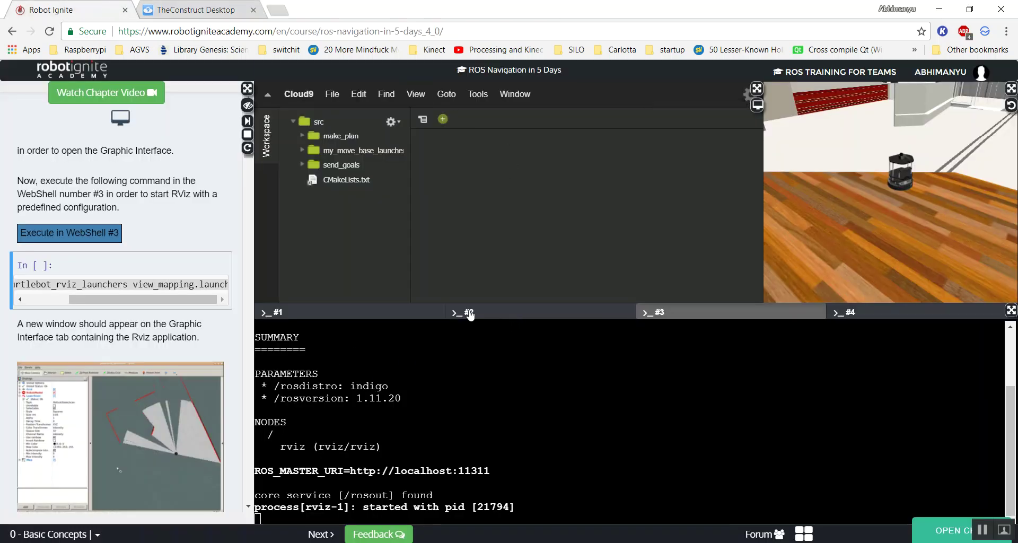
Check the gmapping output in shell #2, then go back to the teleop shell in #1.
{"action": "left_click", "coordinate": [488, 312]}
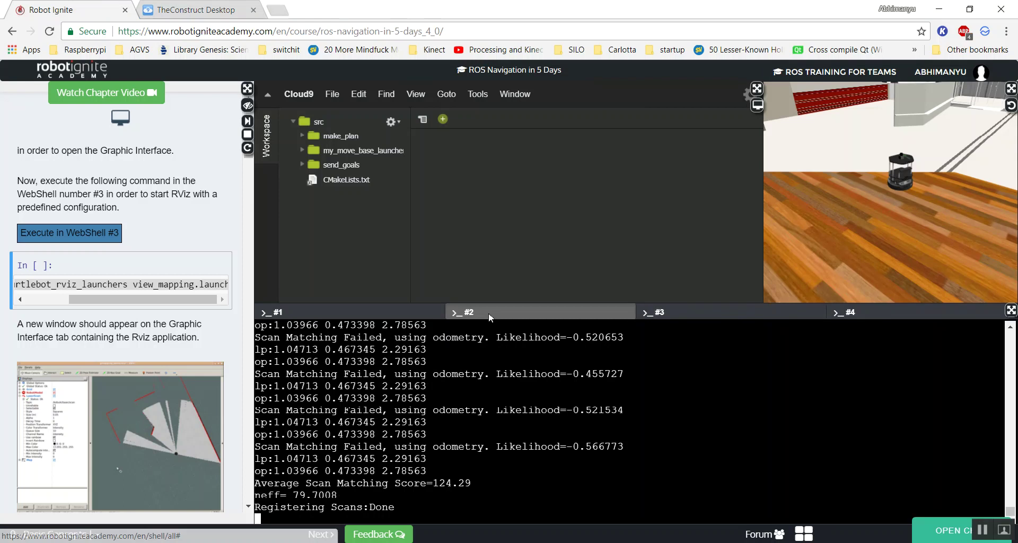
{"action": "left_click", "coordinate": [363, 314]}
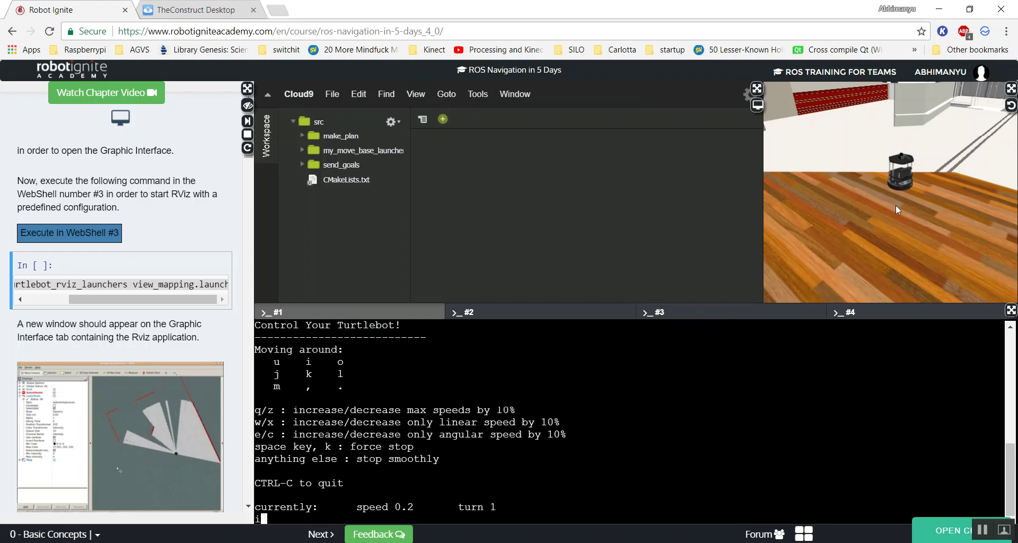
{"action": "scroll", "coordinate": [895, 204], "scroll_direction": "down", "scroll_amount": 3}
{"action": "scroll", "coordinate": [895, 205], "scroll_direction": "down", "scroll_amount": 3}
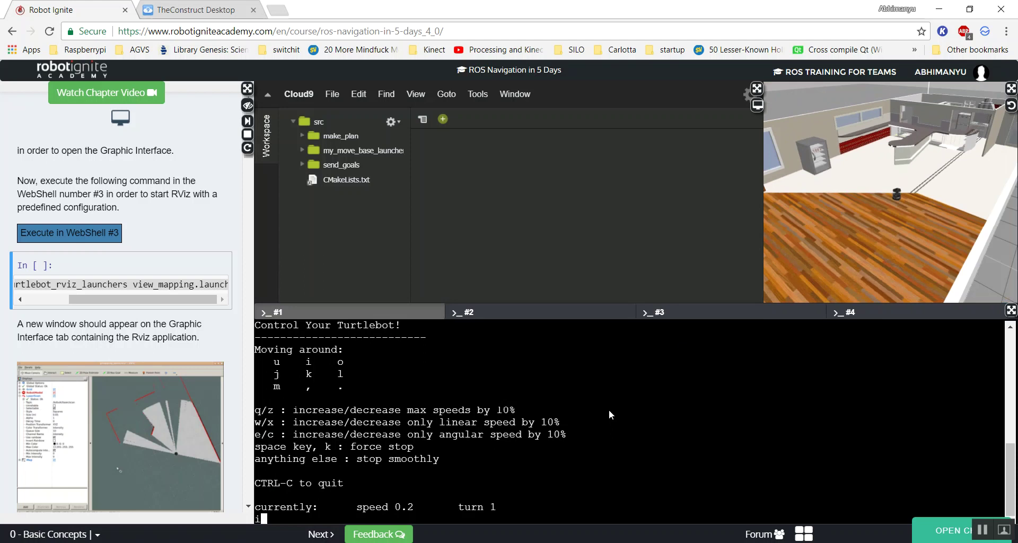
{"action": "type", "text": "j"}
Raise teleop speed to about 0.52 and turn to about 2.59, panning Gazebo to the wall and bench.
{"action": "scroll", "coordinate": [831, 260], "scroll_direction": "up", "scroll_amount": 3}
{"action": "scroll", "coordinate": [832, 259], "scroll_direction": "up", "scroll_amount": 3}
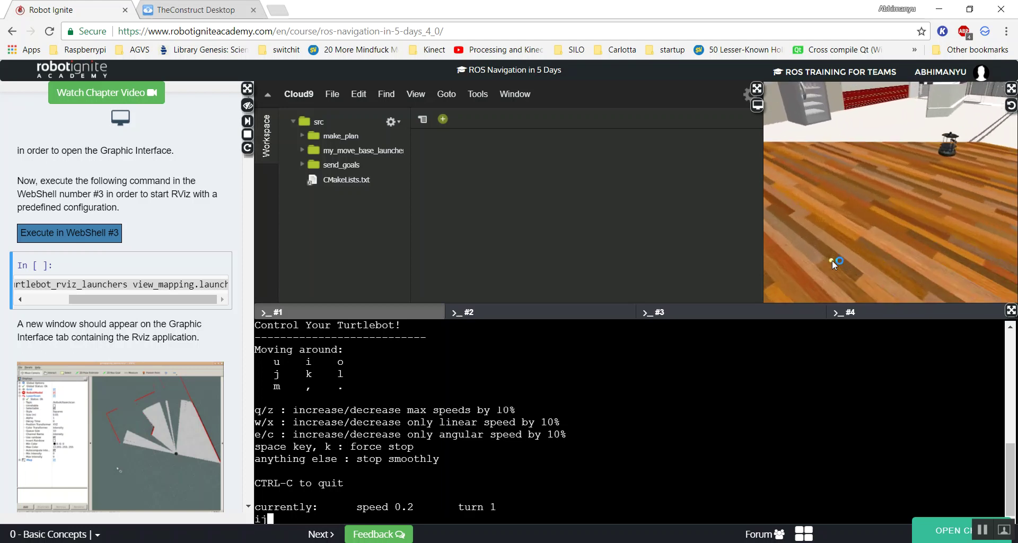
{"action": "left_click", "coordinate": [706, 432]}
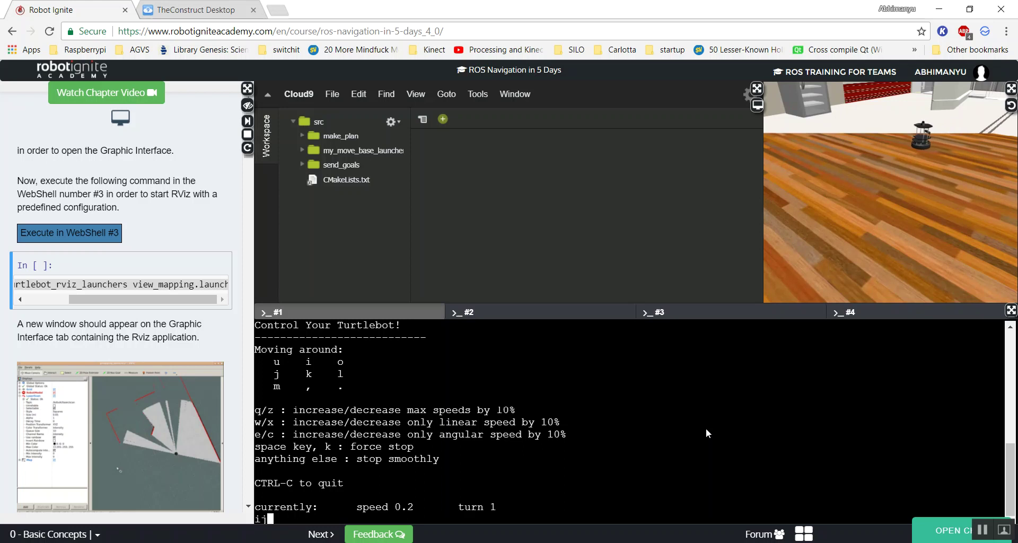
{"action": "key", "text": "q"}
{"action": "key", "text": "q"}
{"action": "key", "text": "q"}
{"action": "key", "text": "q"}
{"action": "key", "text": "q"}
{"action": "key", "text": "q"}
{"action": "key", "text": "q"}
{"action": "key", "text": "q"}
{"action": "key", "text": "q"}
{"action": "key", "text": "q"}
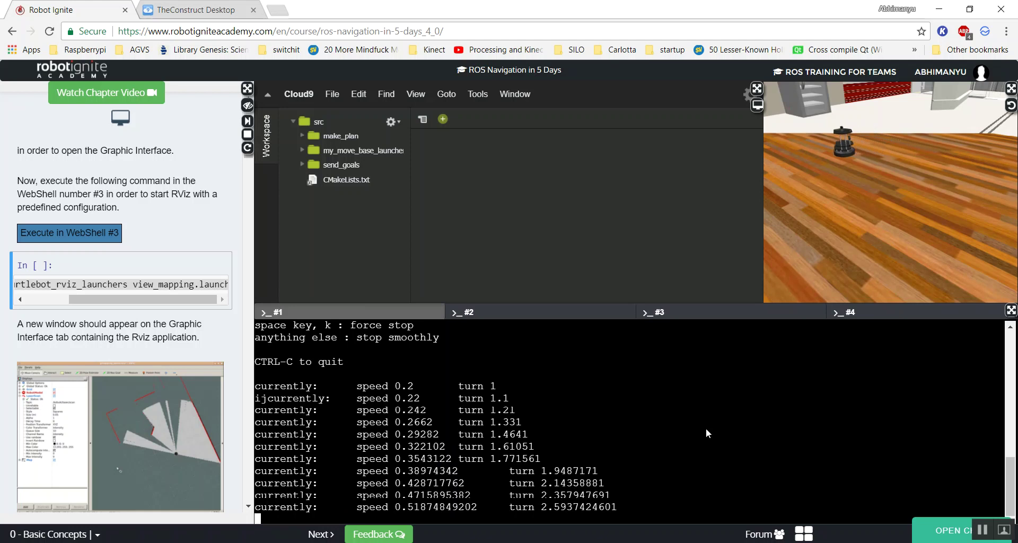
{"action": "left_click_drag", "start_coordinate": [927, 167], "coordinate": [957, 191]}
{"action": "scroll", "coordinate": [957, 191], "scroll_direction": "down", "scroll_amount": 4}
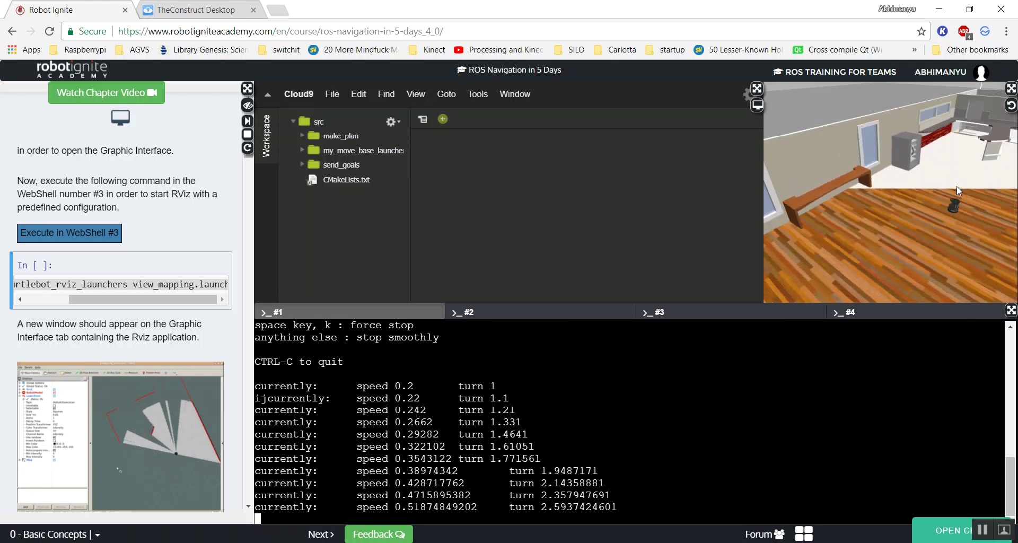
{"action": "left_click", "coordinate": [842, 345]}
Read through the Example 1.1 mapping steps, then switch to the TheConstruct Desktop tab showing RViz.
{"action": "scroll", "coordinate": [183, 275], "scroll_direction": "up", "scroll_amount": 10}
{"action": "scroll", "coordinate": [184, 275], "scroll_direction": "down", "scroll_amount": 3}
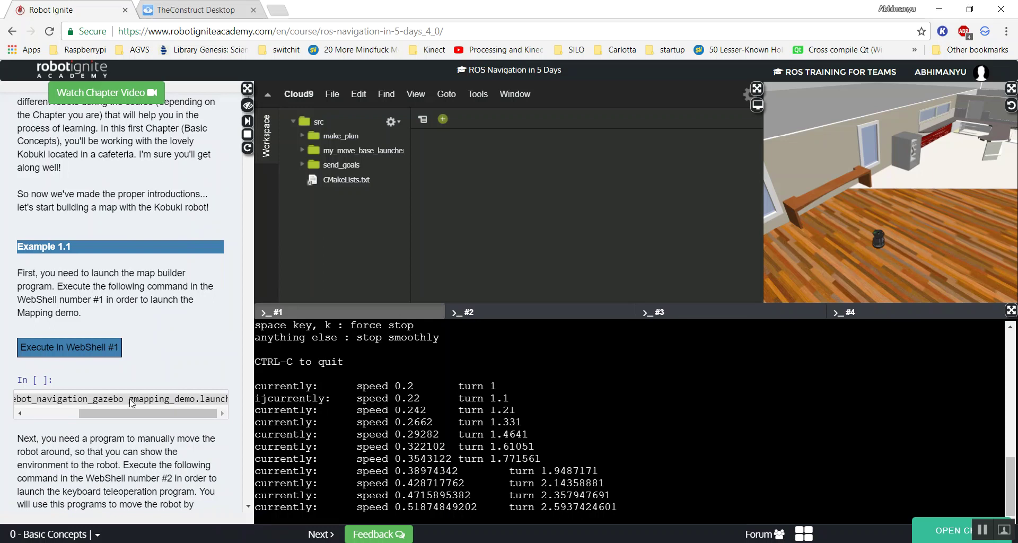
{"action": "scroll", "coordinate": [131, 403], "scroll_direction": "down", "scroll_amount": 4}
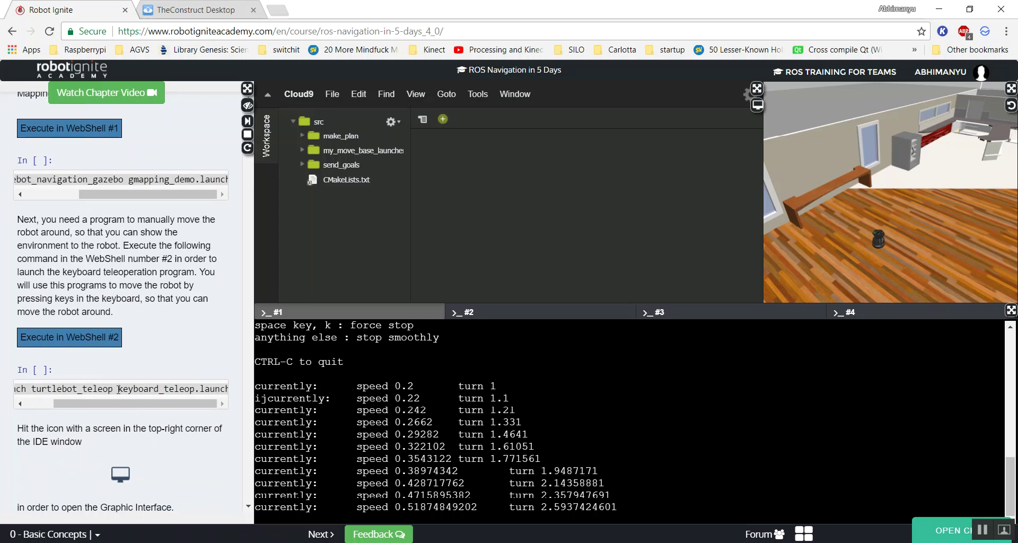
{"action": "scroll", "coordinate": [118, 389], "scroll_direction": "down", "scroll_amount": 3}
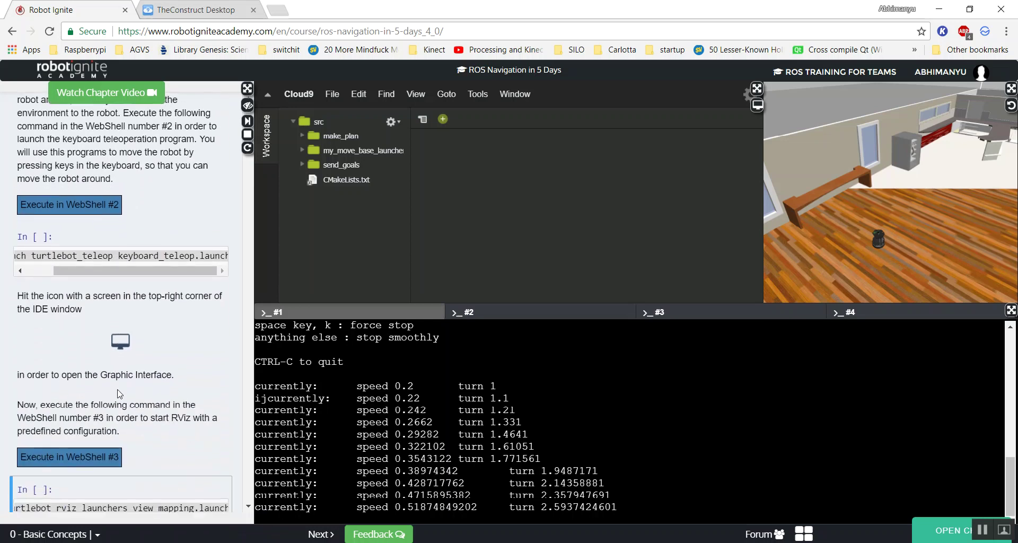
{"action": "scroll", "coordinate": [118, 393], "scroll_direction": "down", "scroll_amount": 2}
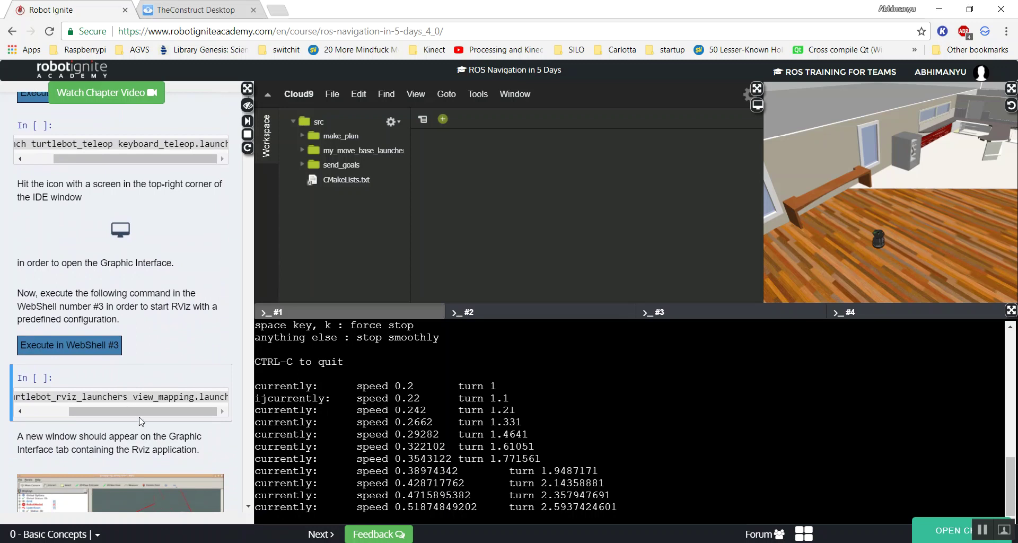
{"action": "mouse_move", "coordinate": [152, 412]}
{"action": "left_mouse_down"}
{"action": "mouse_move", "coordinate": [169, 413]}
{"action": "mouse_move", "coordinate": [143, 412]}
{"action": "left_mouse_up"}
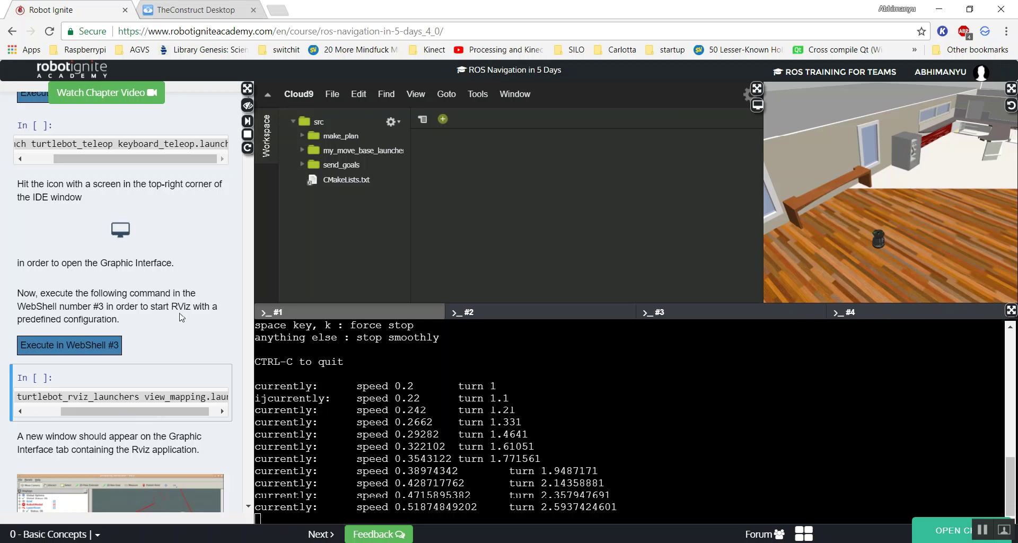
{"action": "scroll", "coordinate": [127, 467], "scroll_direction": "down", "scroll_amount": 6}
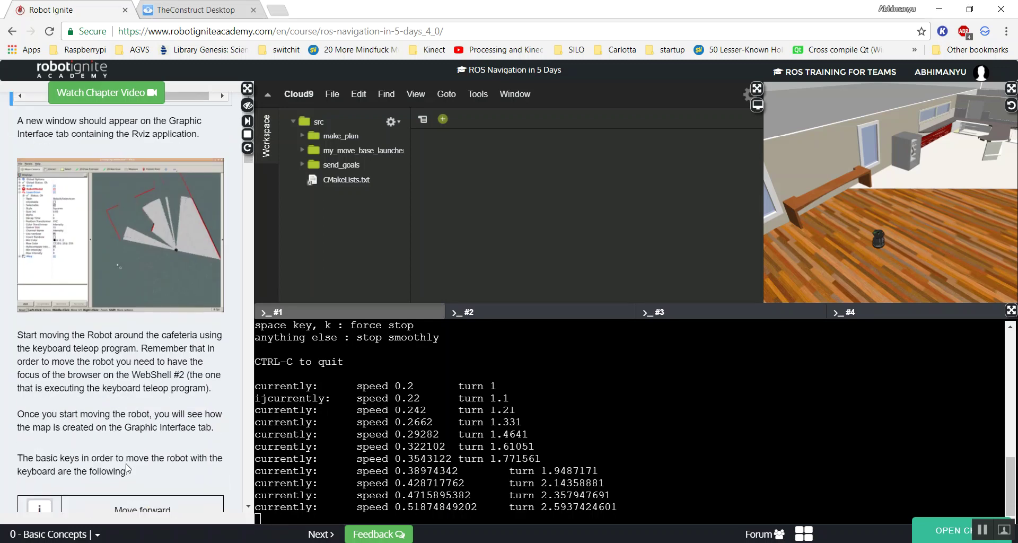
{"action": "left_click", "coordinate": [183, 8]}
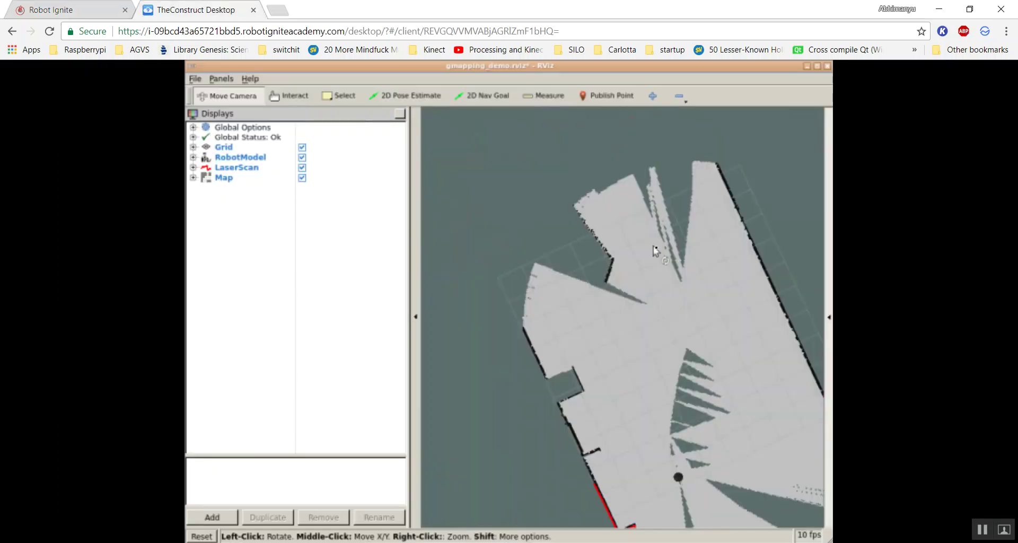
Rotate and shift the RViz view over the enlarged cafeteria map, then return to the course tab.
{"action": "left_click_drag", "start_coordinate": [682, 332], "coordinate": [654, 303]}
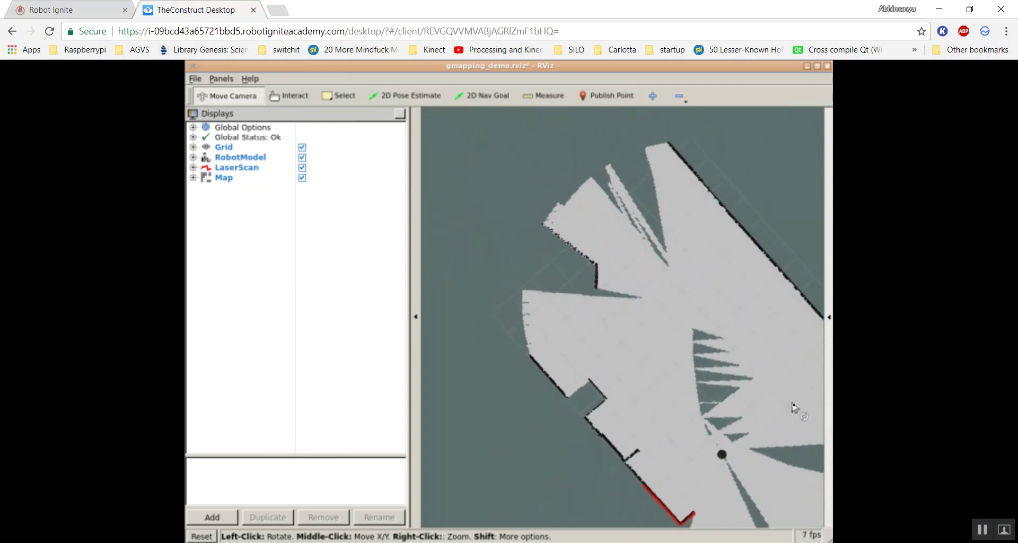
{"action": "left_click_drag", "start_coordinate": [767, 412], "coordinate": [693, 366]}
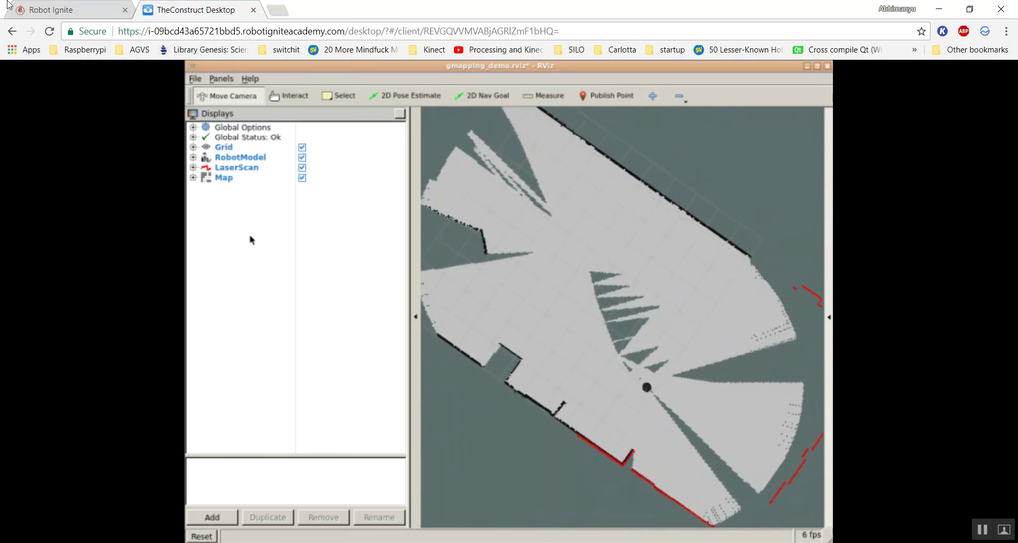
{"action": "left_click", "coordinate": [47, 12]}
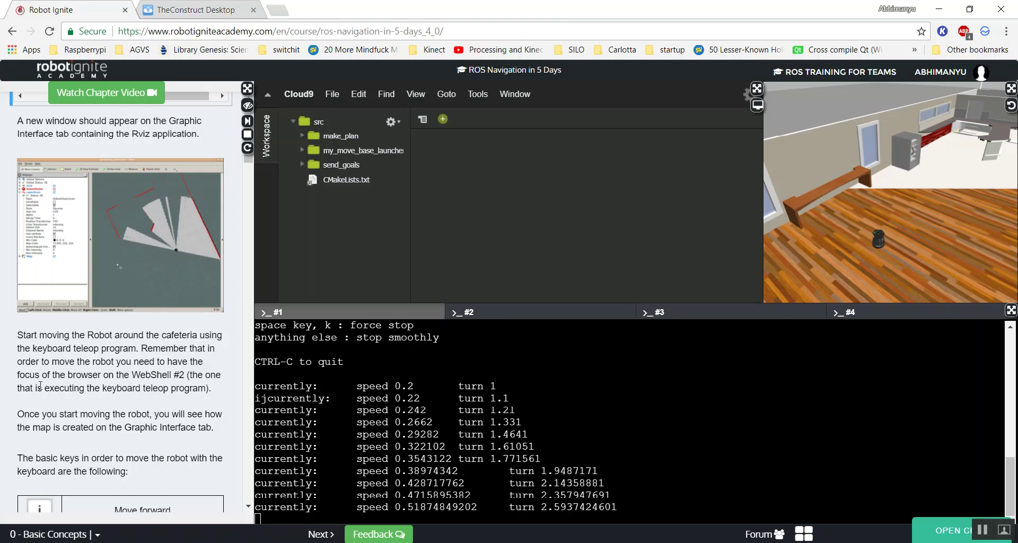
Scroll past the Data for Example 1.1 notes to 'Next you need to localize the robot on that map'.
{"action": "scroll", "coordinate": [41, 385], "scroll_direction": "down", "scroll_amount": 10}
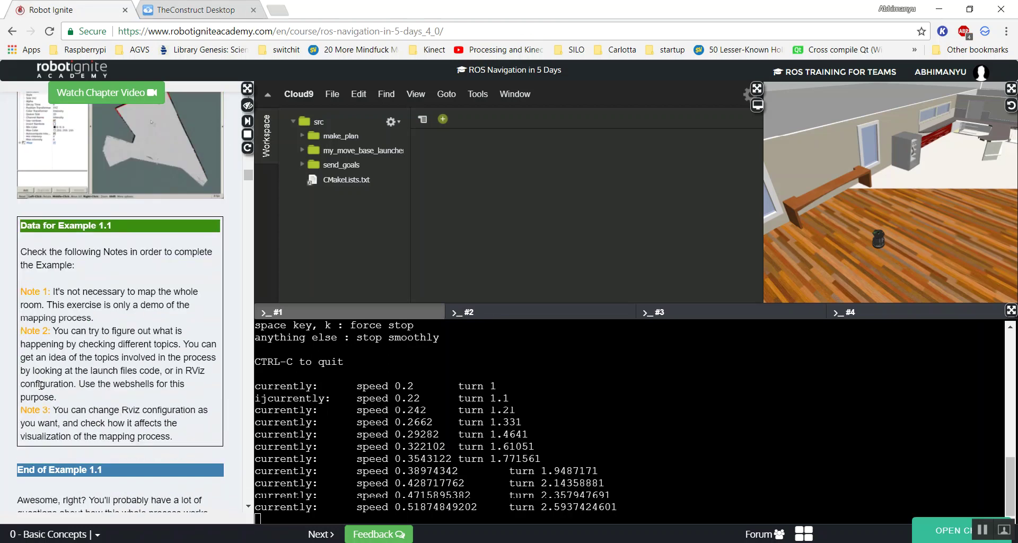
{"action": "scroll", "coordinate": [41, 386], "scroll_direction": "up", "scroll_amount": 2}
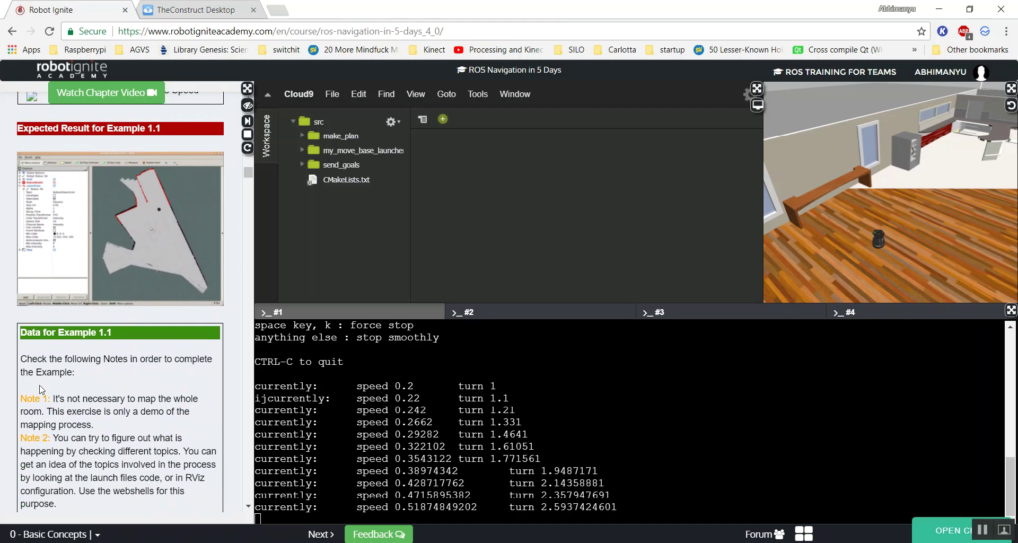
{"action": "scroll", "coordinate": [41, 389], "scroll_direction": "down", "scroll_amount": 1}
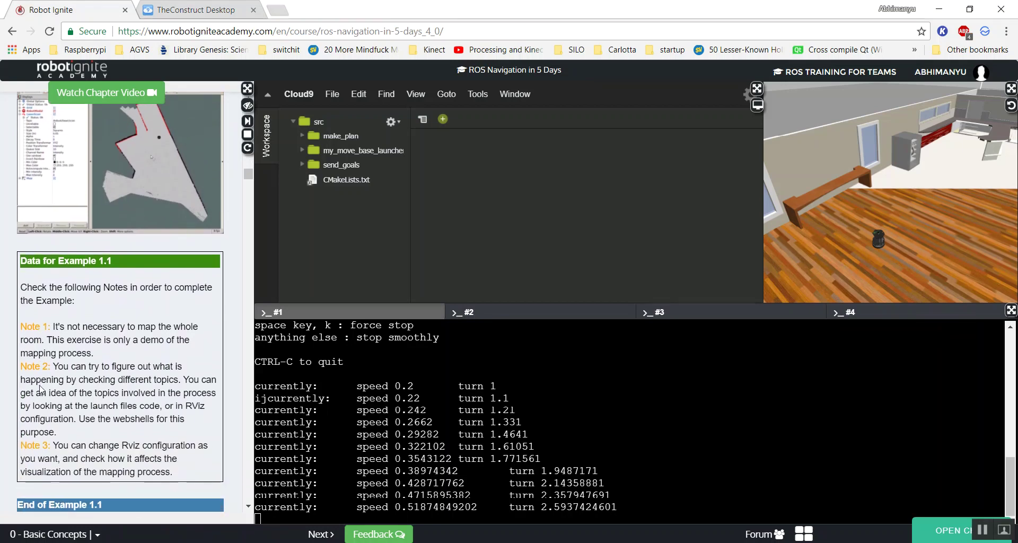
{"action": "scroll", "coordinate": [41, 389], "scroll_direction": "down", "scroll_amount": 5}
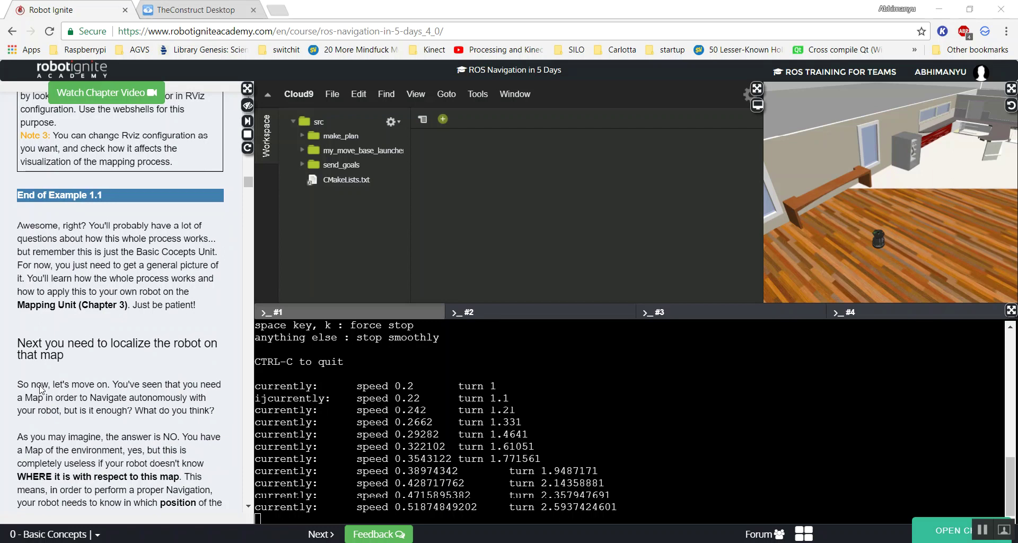
{"action": "key", "text": "alt+Tab"}
{"action": "scroll", "coordinate": [126, 460], "scroll_direction": "down", "scroll_amount": 2}
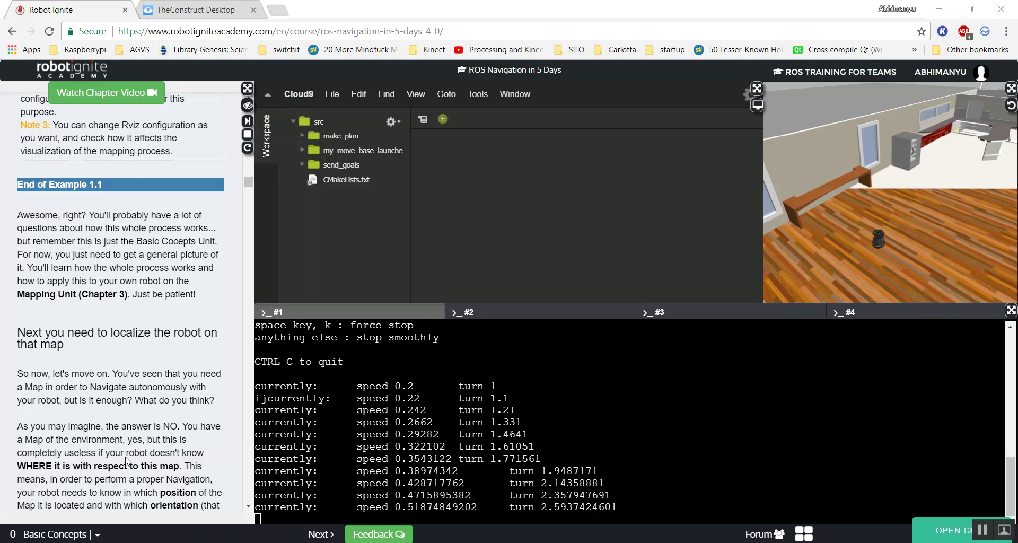